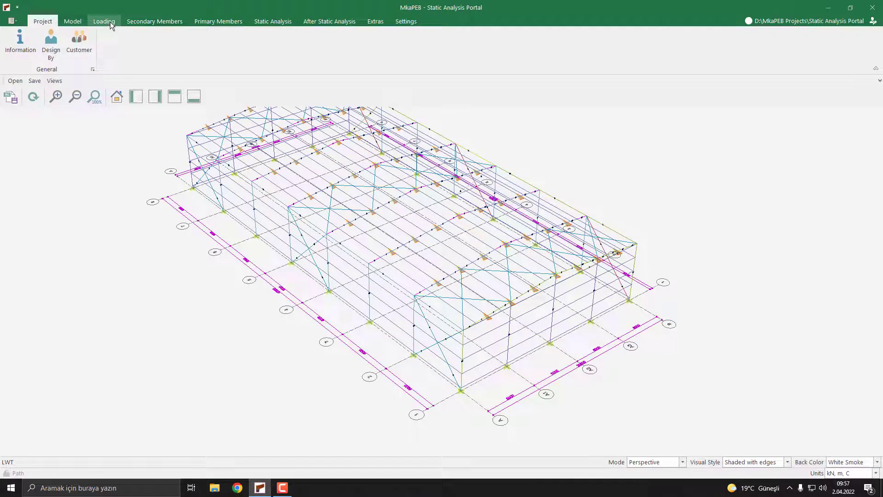
Step: Review the roof dead load, snow load and wind load settings under the IS-875: 2016 loading code
click(109, 22)
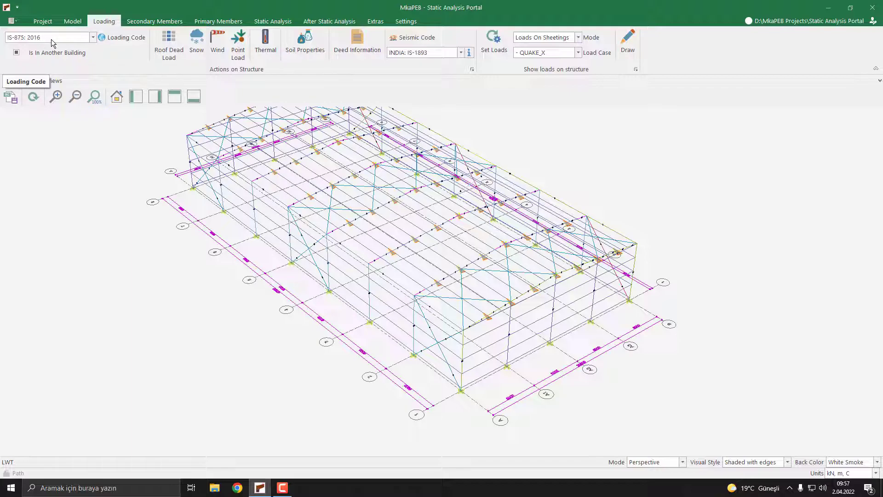
click(174, 40)
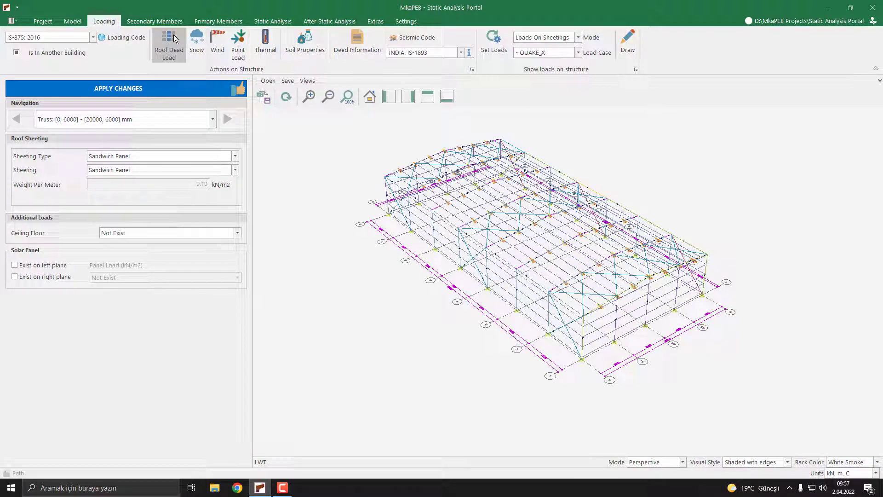
click(194, 47)
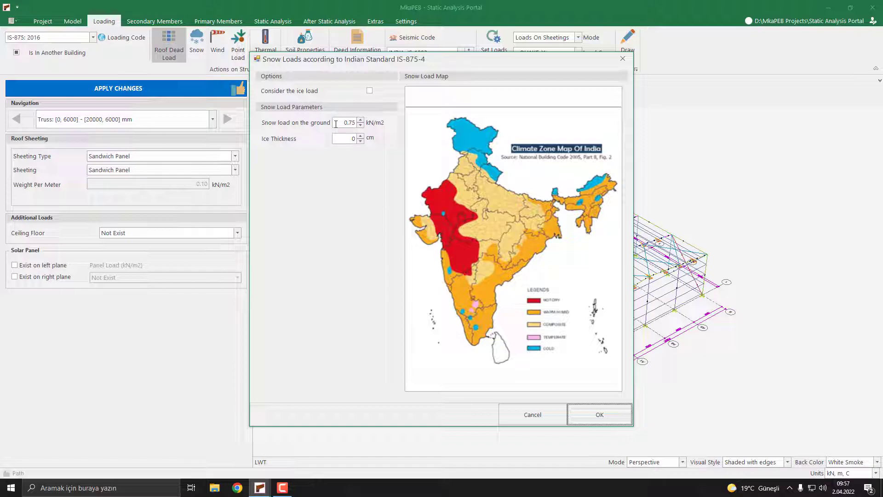
click(529, 419)
click(222, 41)
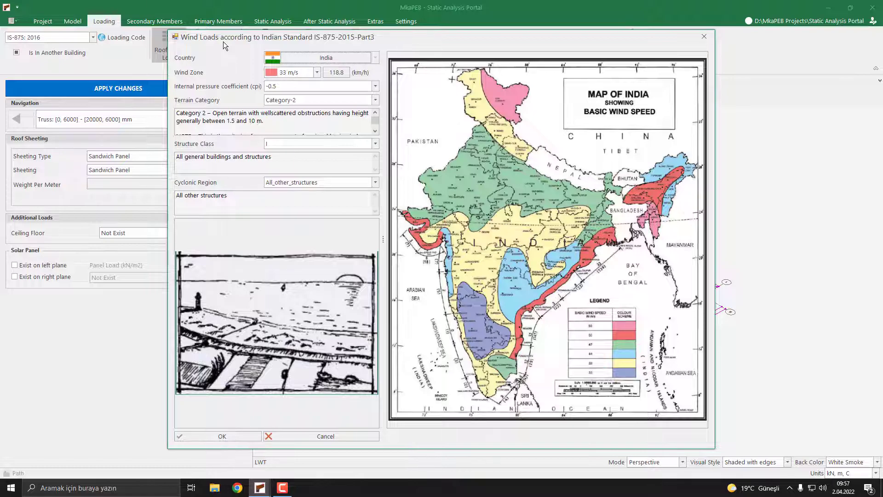
click(223, 437)
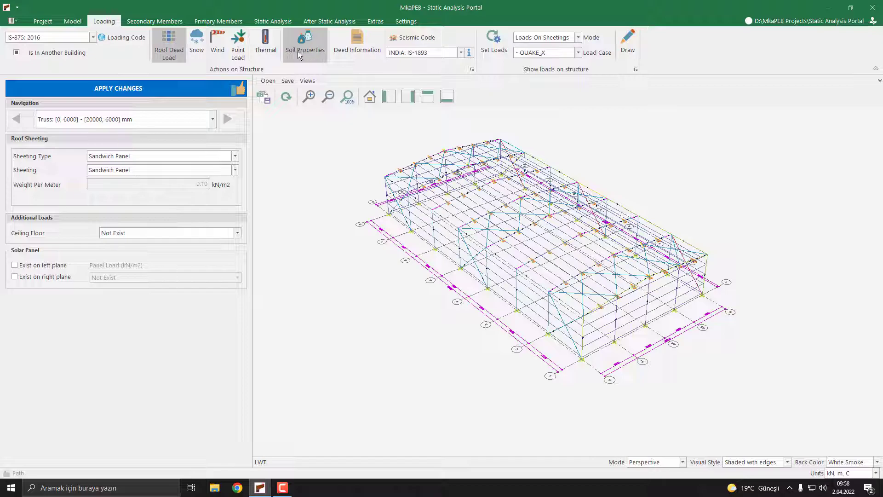
Step: Confirm the thermal actions with South - West as the facing and Light Coloured as the surface colour
click(266, 52)
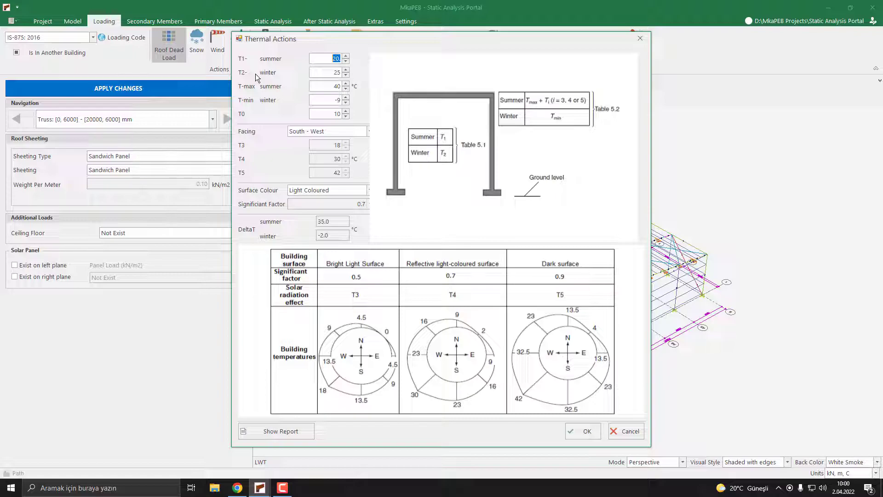
click(261, 89)
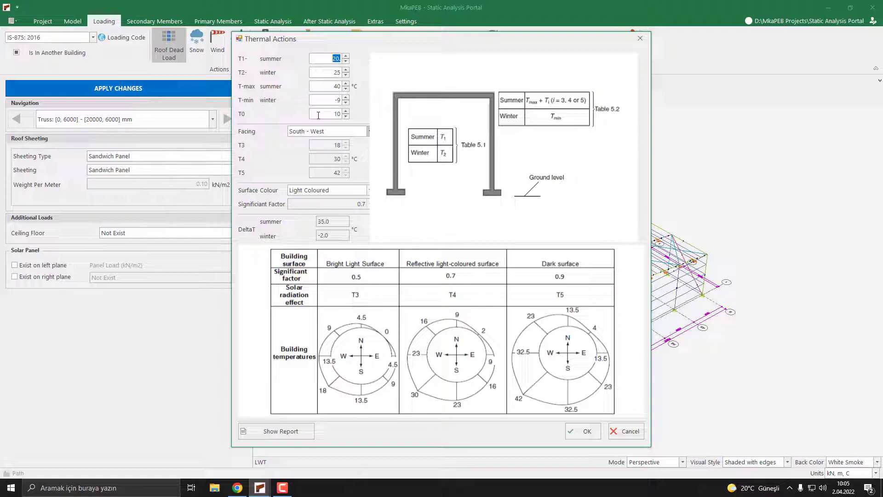
click(261, 132)
click(341, 133)
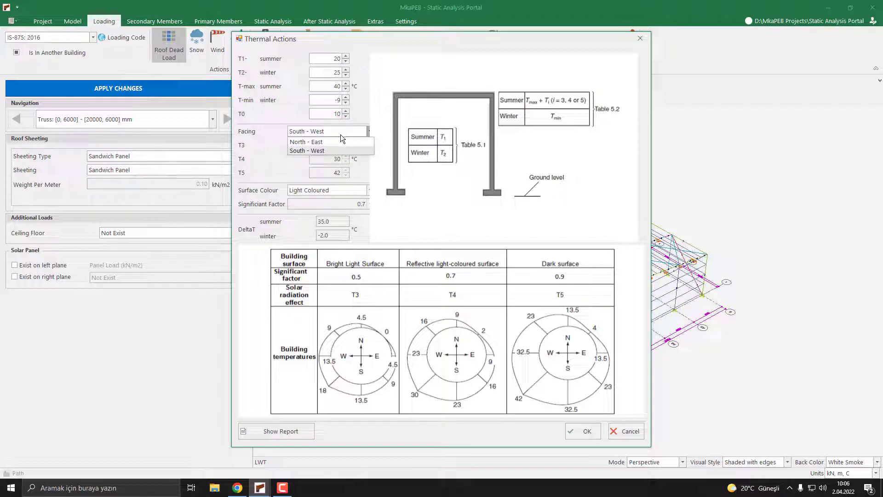
click(311, 150)
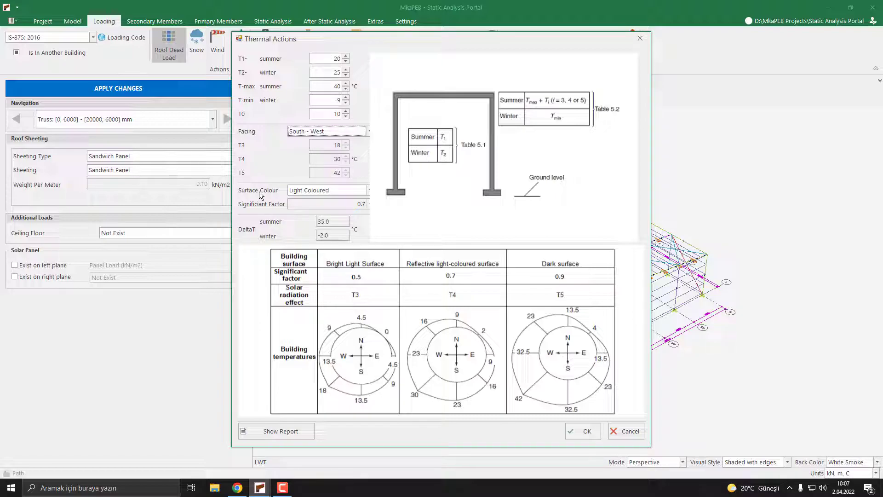
click(343, 192)
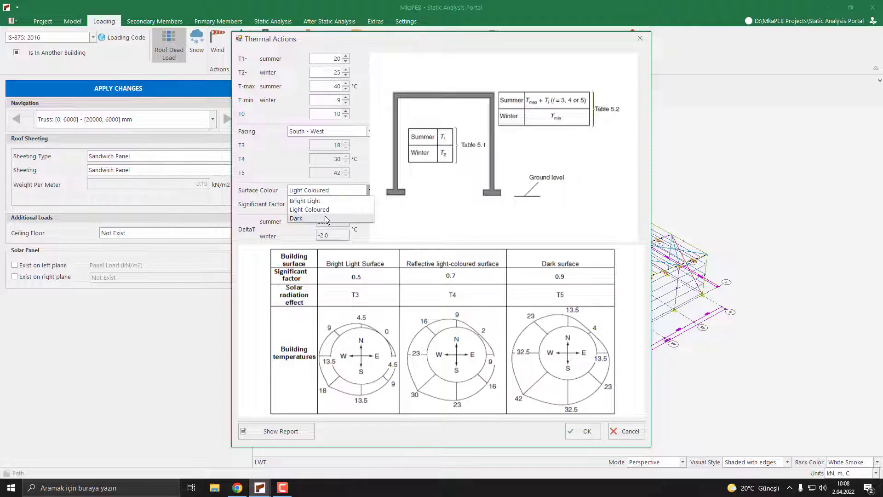
click(331, 210)
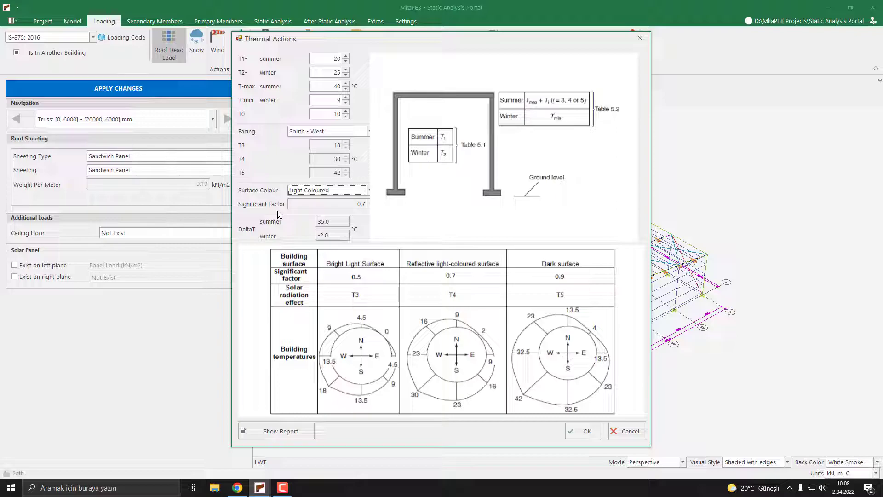
click(584, 434)
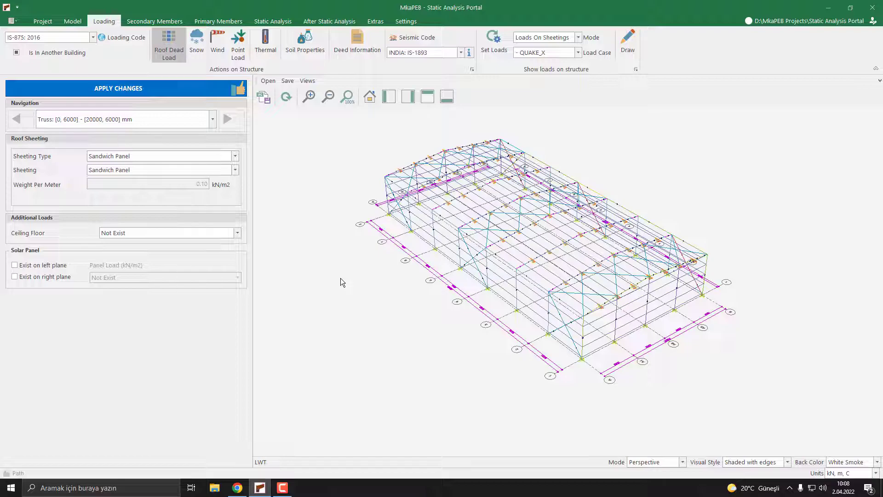
Step: Check the secondary members' structural steel and concrete design codes and the seismic code of the structure
click(137, 21)
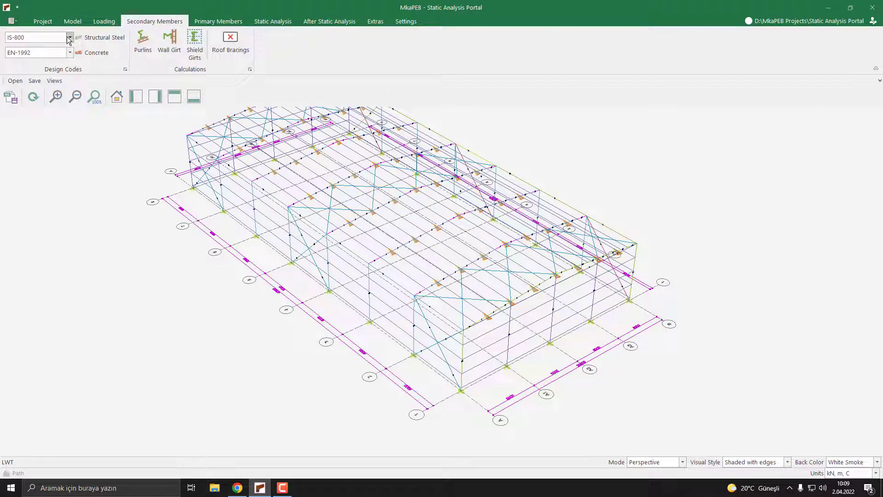
click(104, 21)
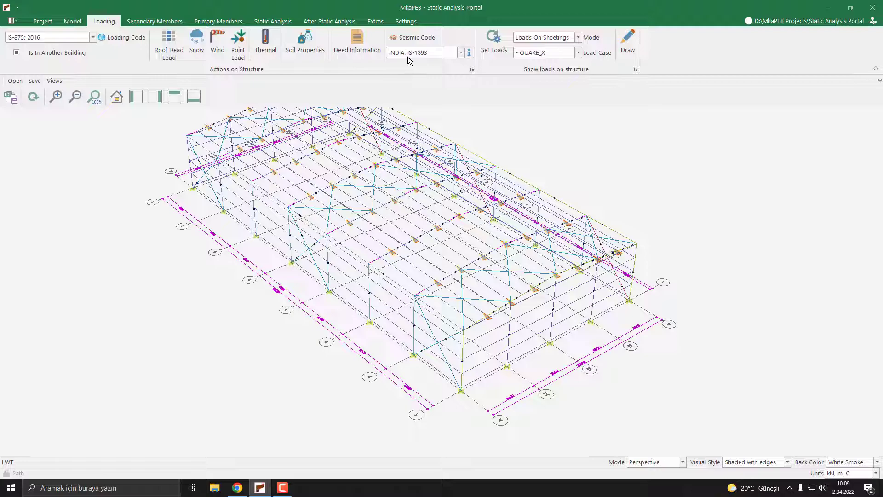
Step: Review the primary members' cross sections: the main columns at 0.0M and 20.0M on axis xz-1, the truss beam and the wall stability braces
click(215, 22)
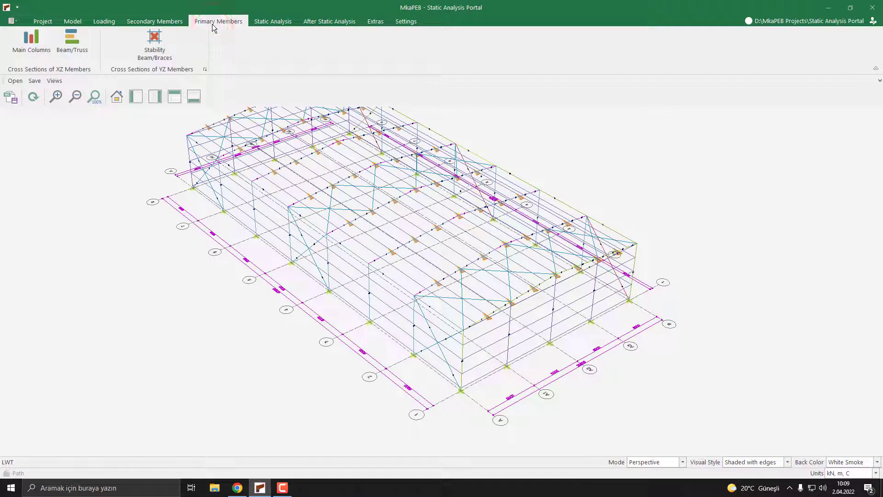
click(36, 50)
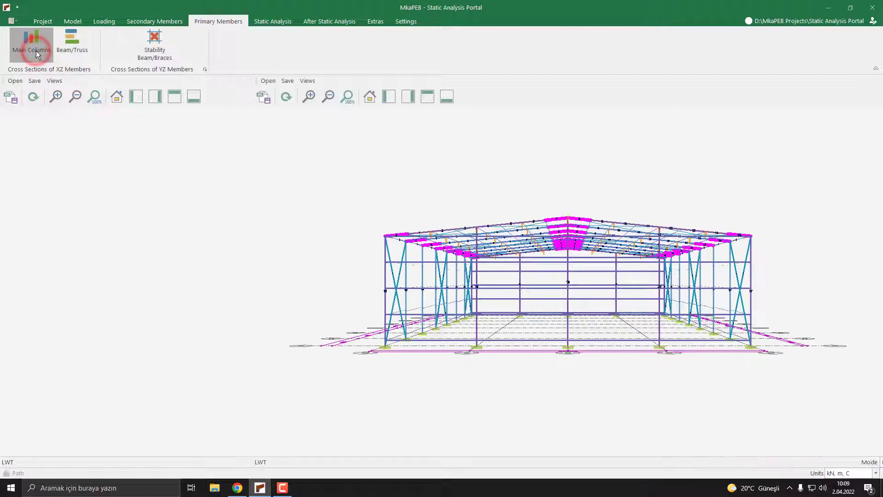
click(64, 160)
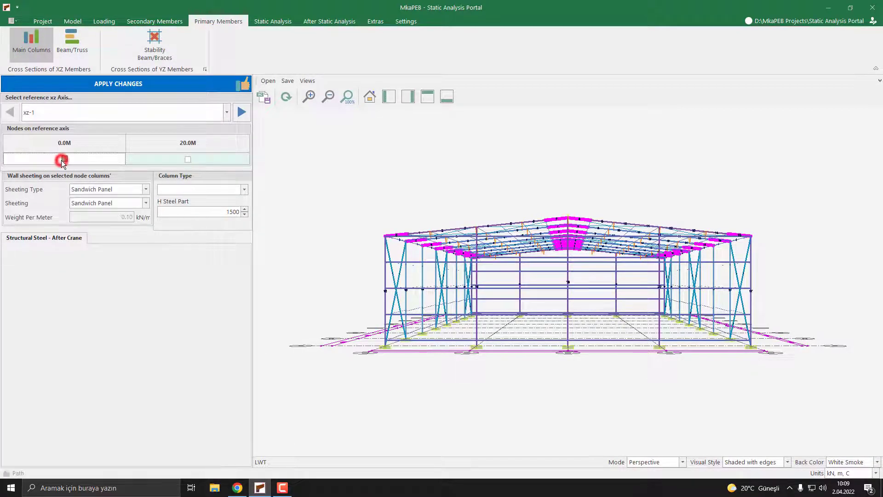
click(187, 159)
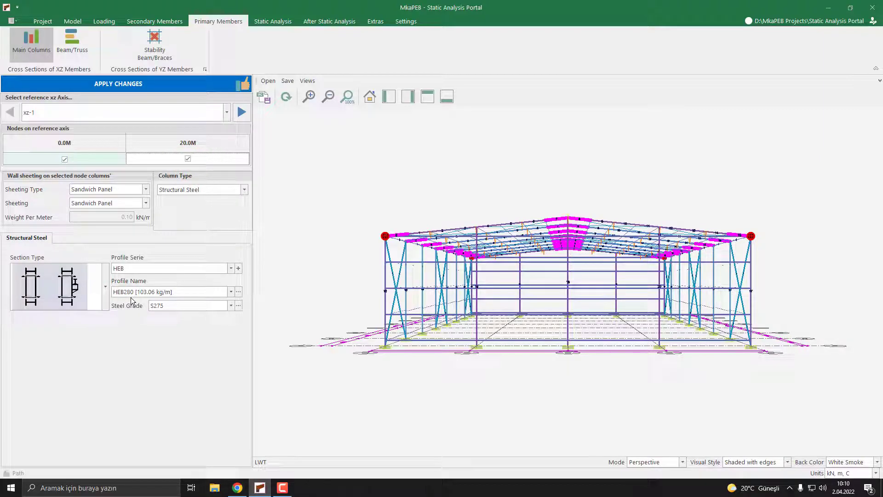
click(79, 50)
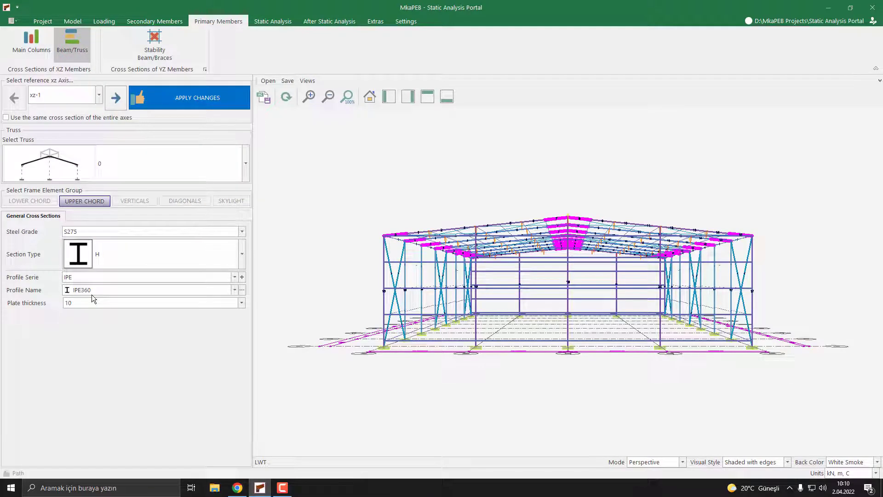
click(168, 42)
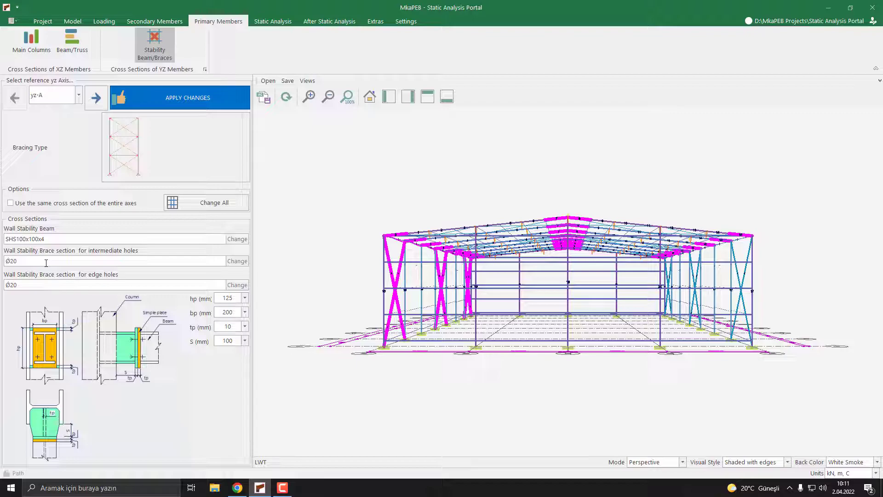
Step: Check which axes are offered for static analysis in the YZ and XZ planes, and display frame xz-2
click(272, 25)
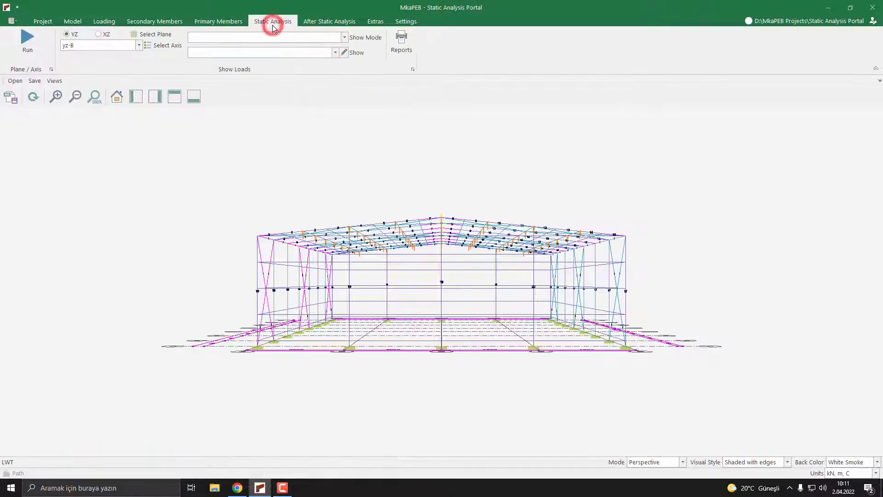
middle_drag(239, 208, 288, 230)
scroll(287, 226, down, 4)
middle_drag(316, 185, 301, 209)
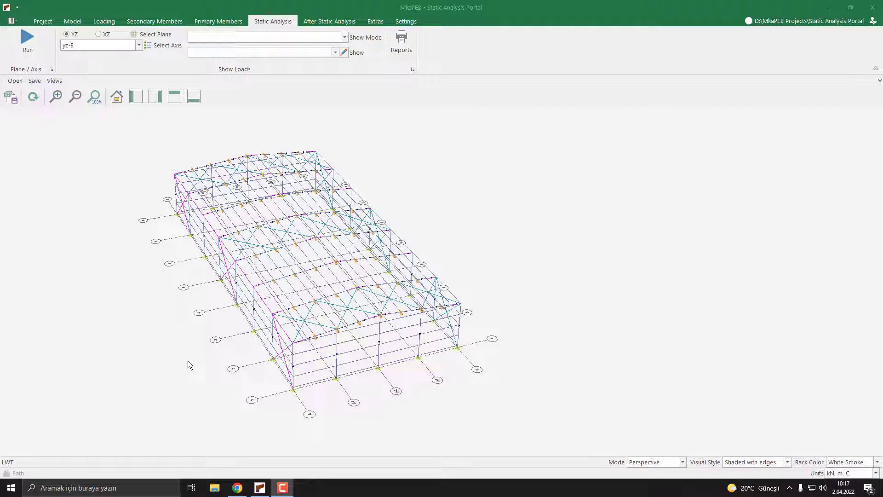
click(84, 45)
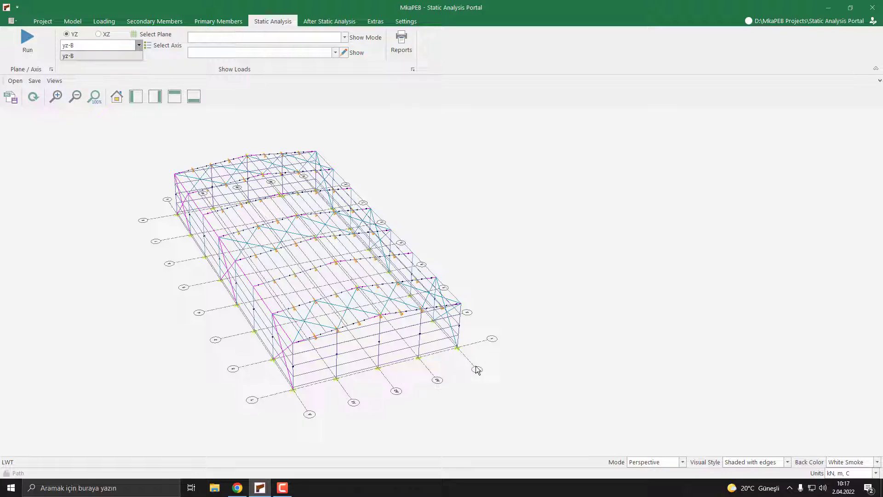
click(91, 33)
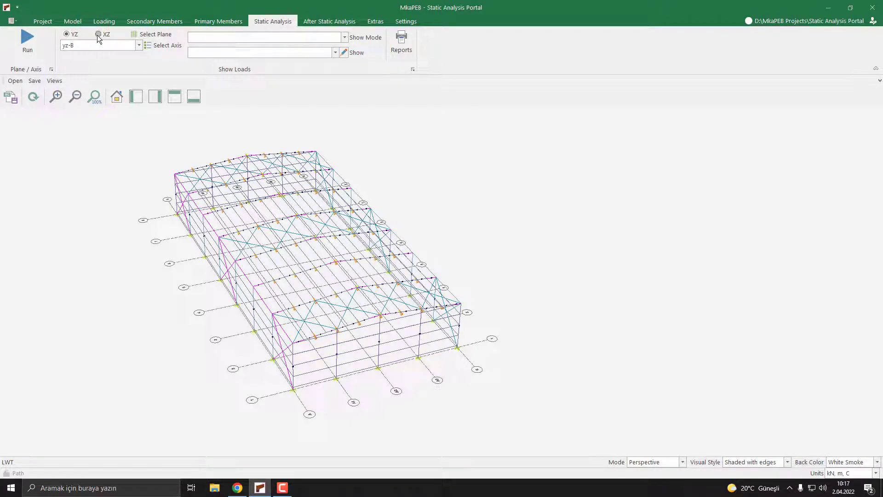
click(98, 35)
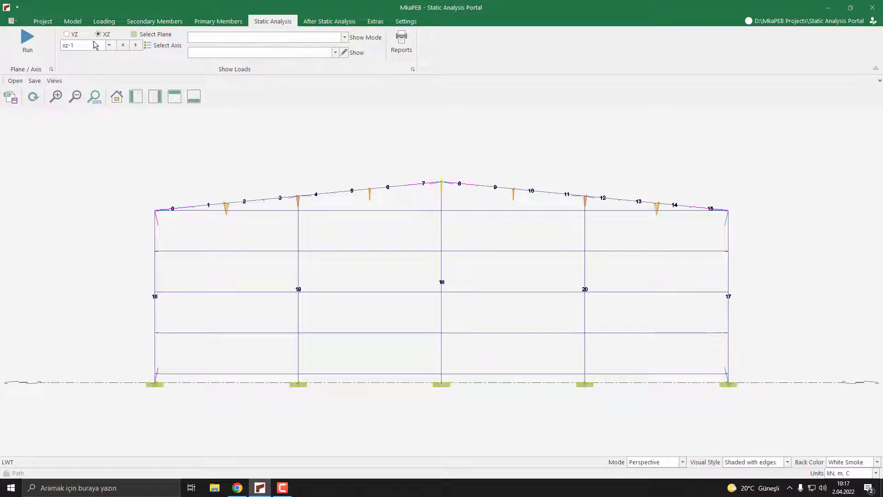
click(92, 44)
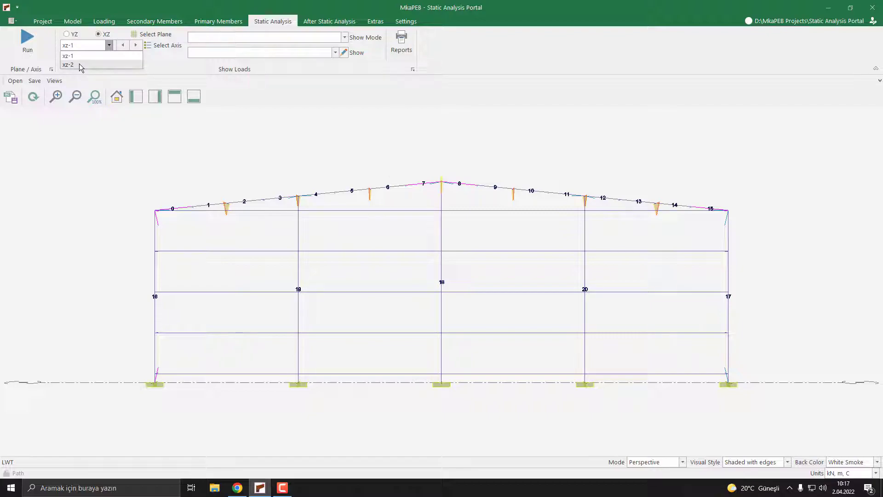
click(79, 65)
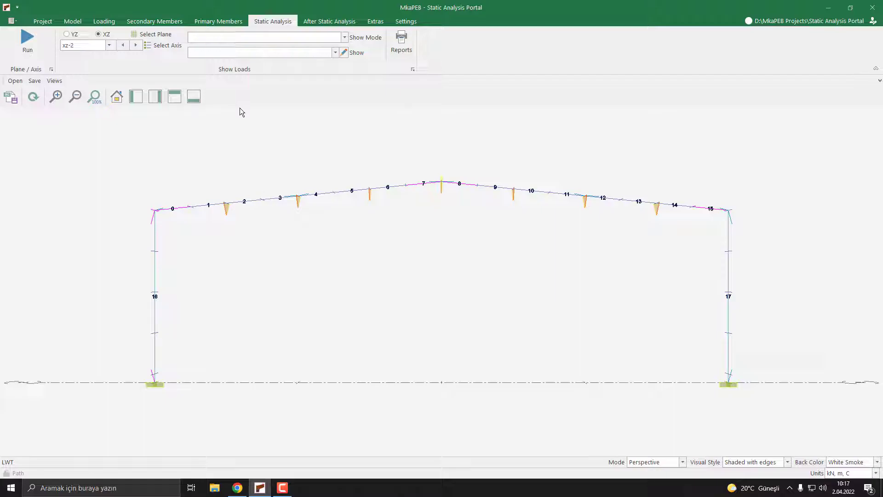
Step: Run the static analysis and review the summary and IS-800 capacity ratios for axis yz-B
click(32, 39)
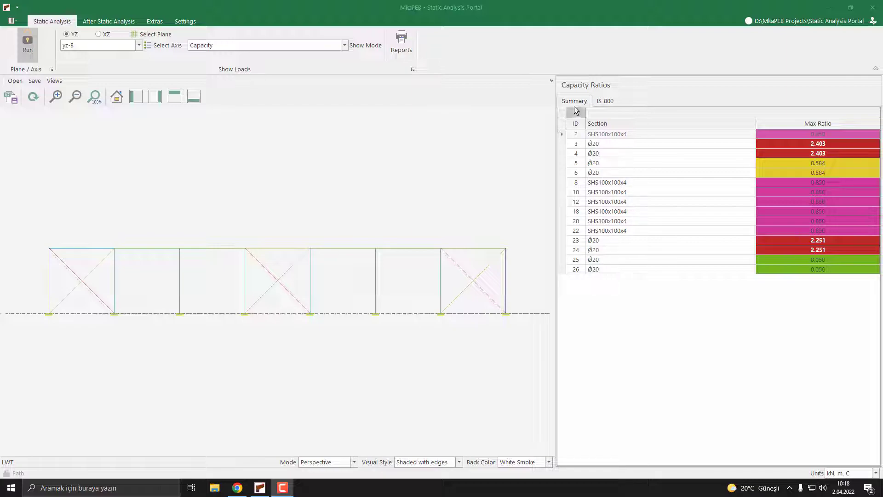
click(600, 101)
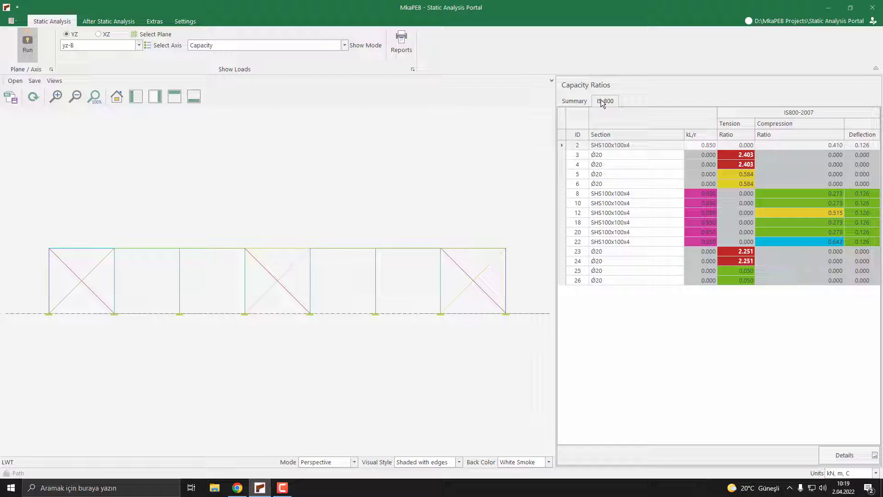
click(573, 100)
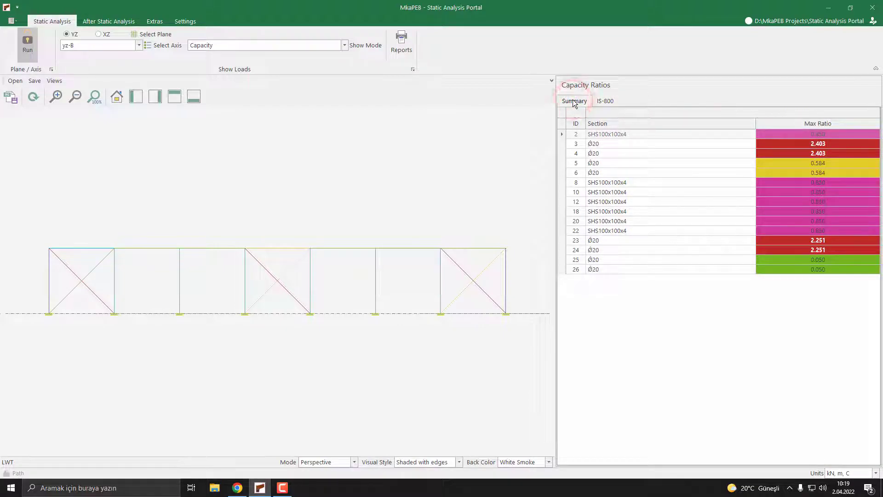
Step: Switch the capacity results to the XZ plane and review the IS-800 and IS-1893 ratios of frame xz-1
click(96, 47)
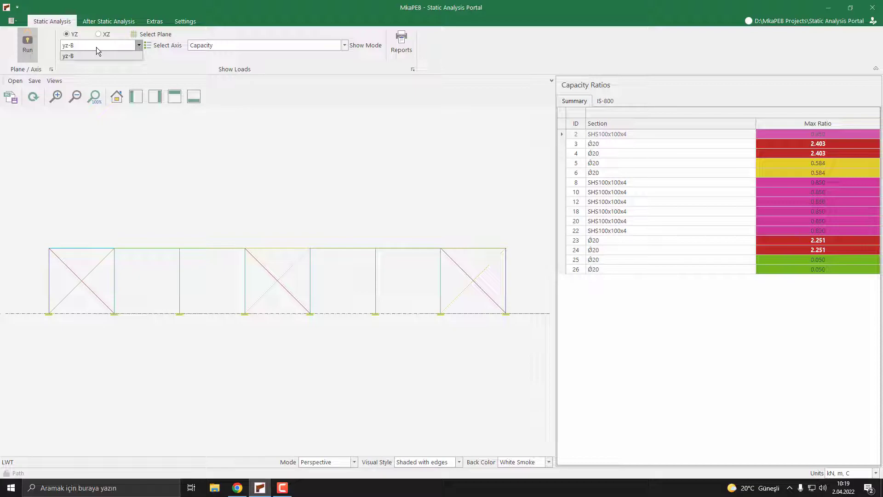
click(96, 48)
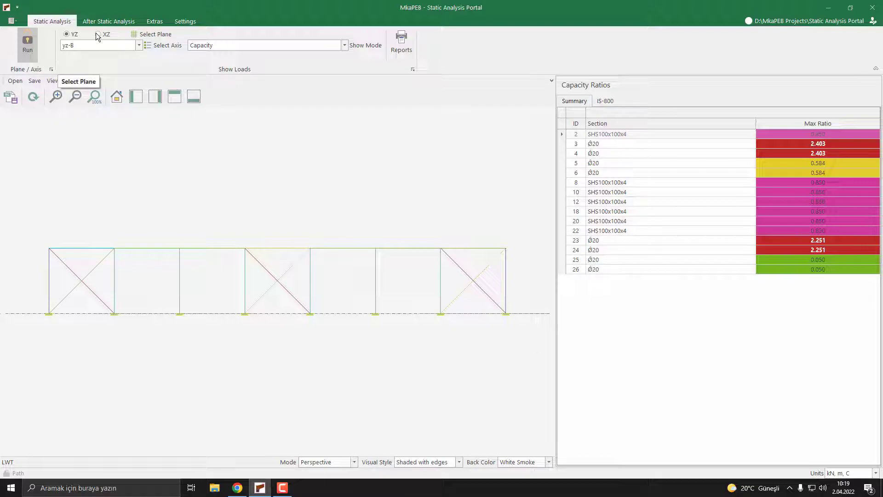
click(97, 34)
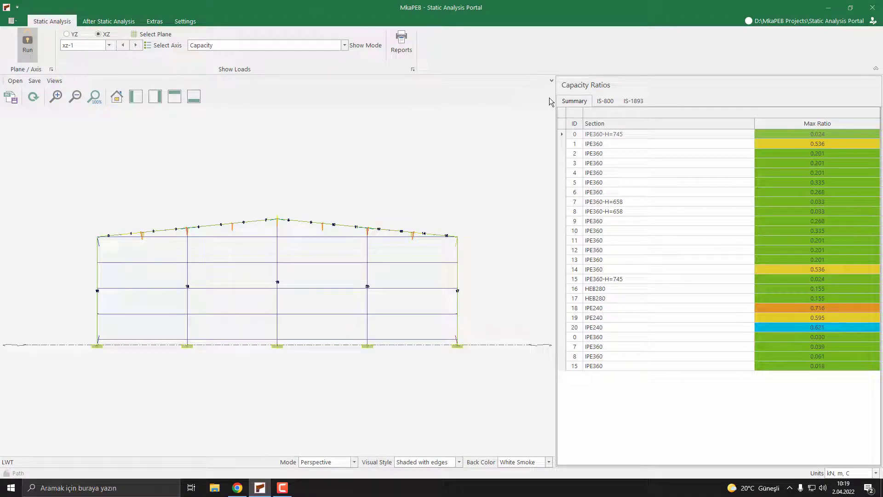
click(600, 102)
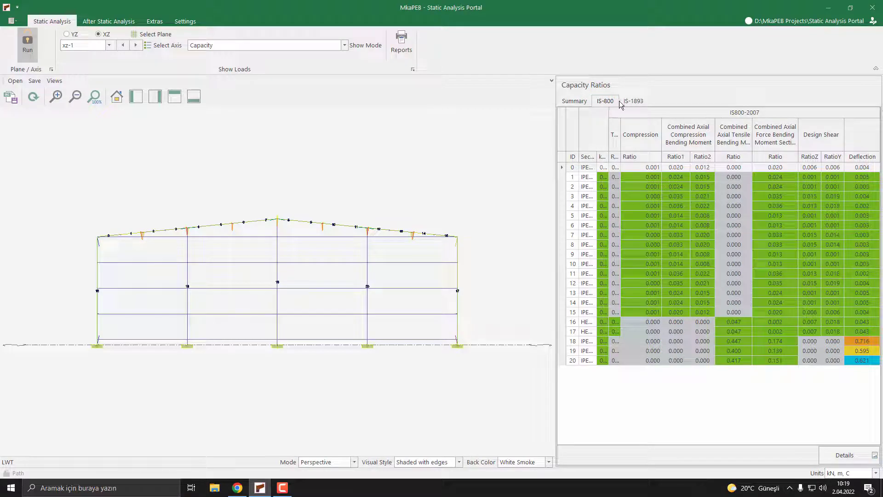
click(629, 101)
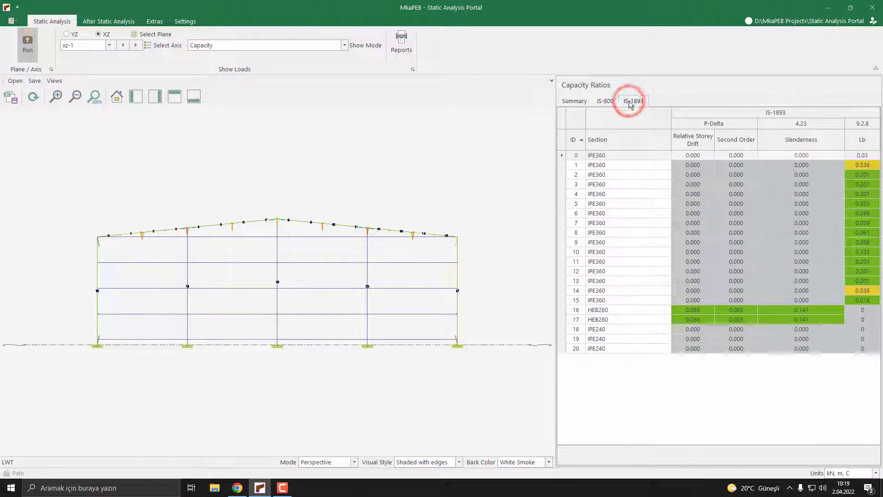
Step: Review the summary ratios of frame xz-1, then open the detailed IS-800 member check and look through its load combinations
click(577, 102)
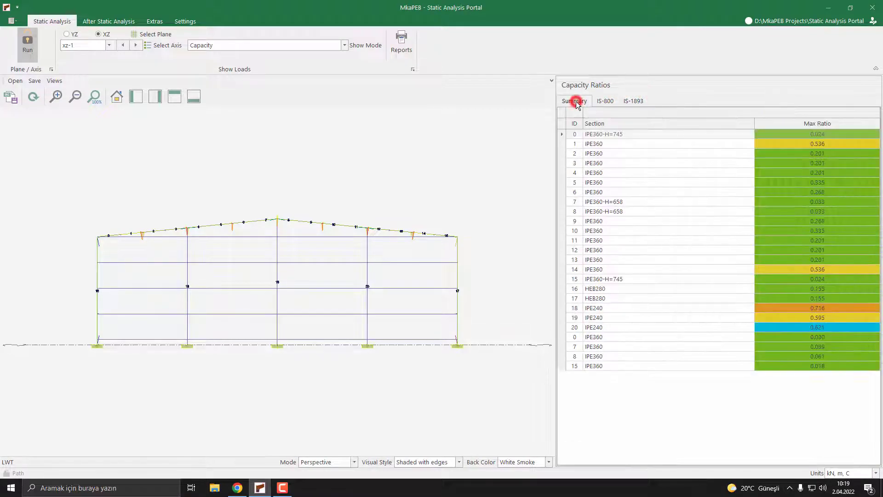
click(603, 100)
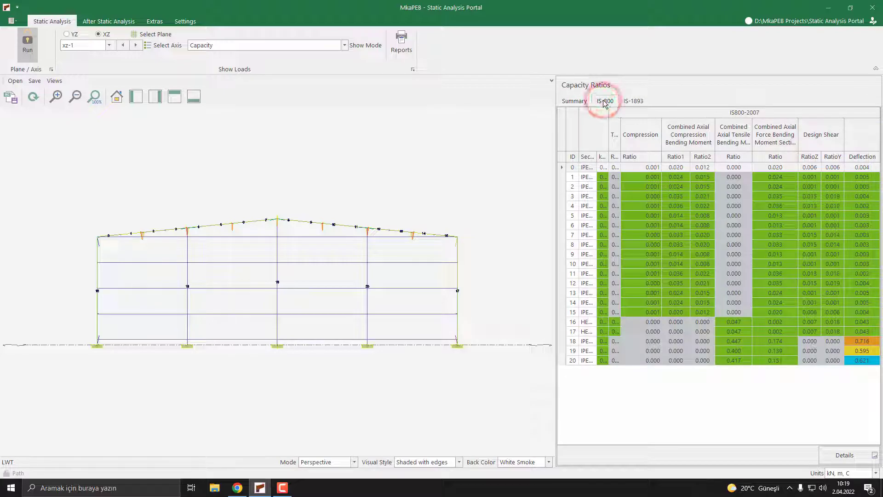
click(581, 196)
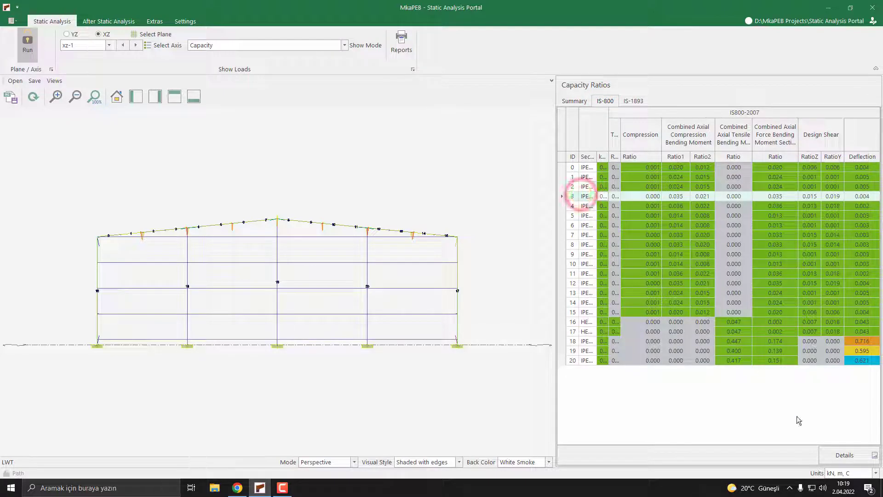
click(847, 459)
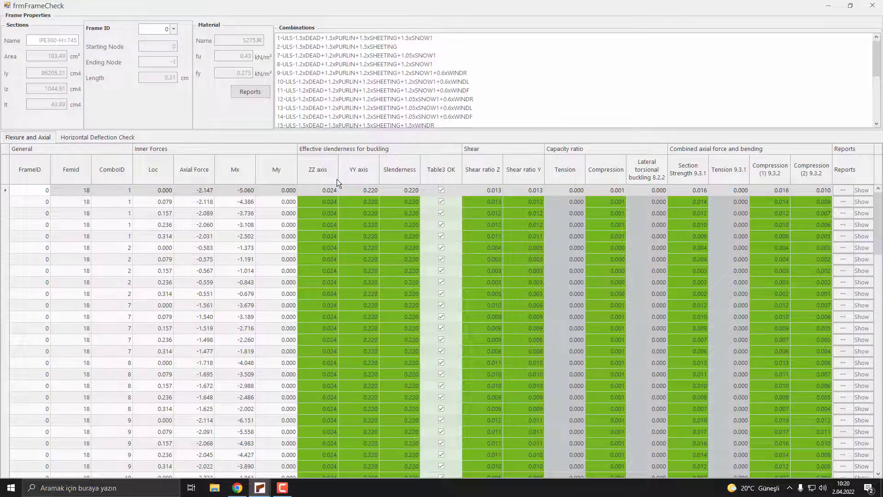
click(314, 64)
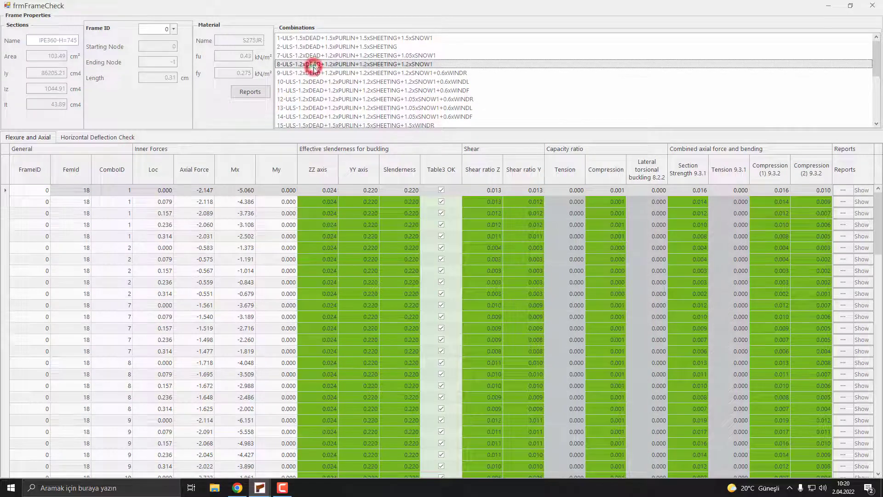
click(314, 55)
click(315, 90)
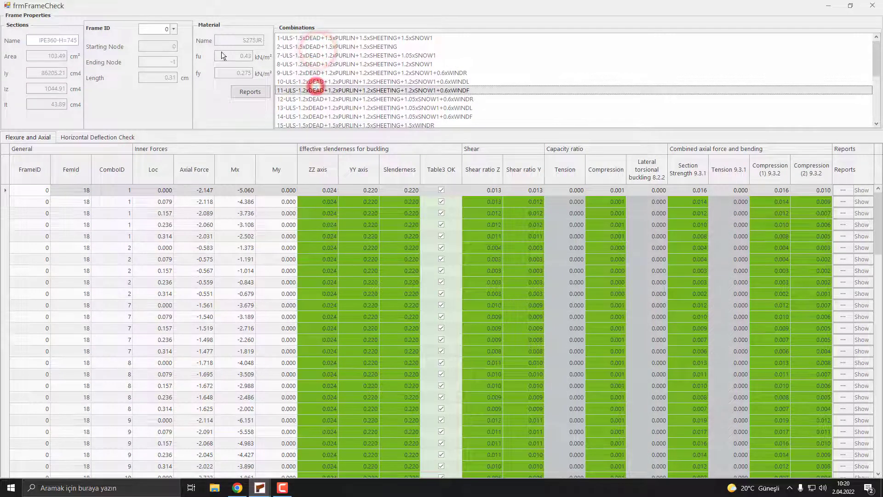
Step: Show the detailed checks for frame ID 2 and examine its flexure and axial results and its horizontal deflection check
click(171, 29)
click(151, 52)
click(171, 29)
click(159, 57)
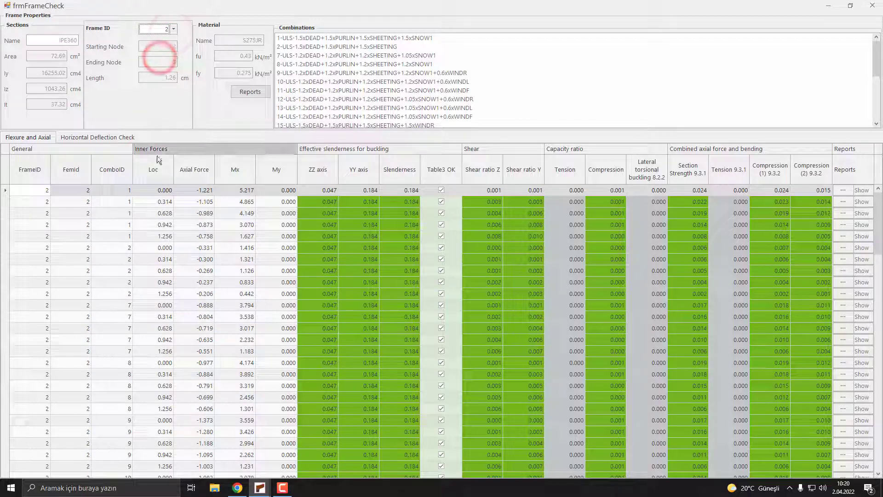
scroll(222, 265, down, 6)
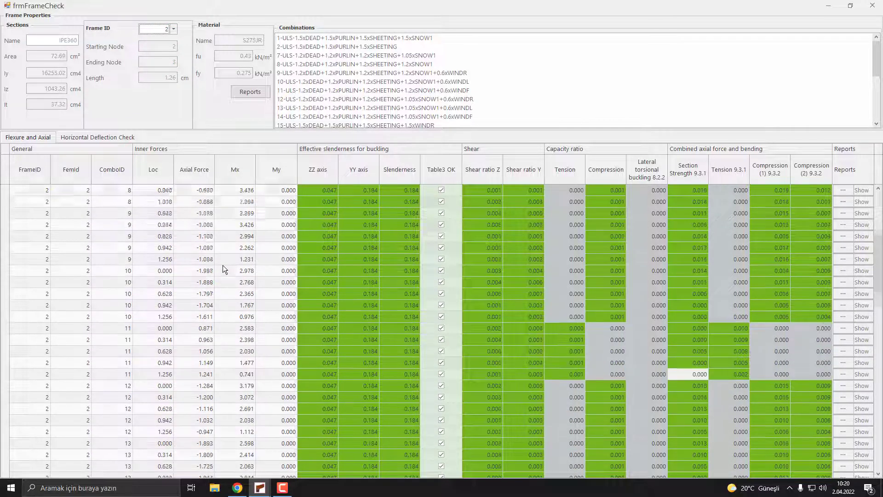
scroll(223, 266, down, 20)
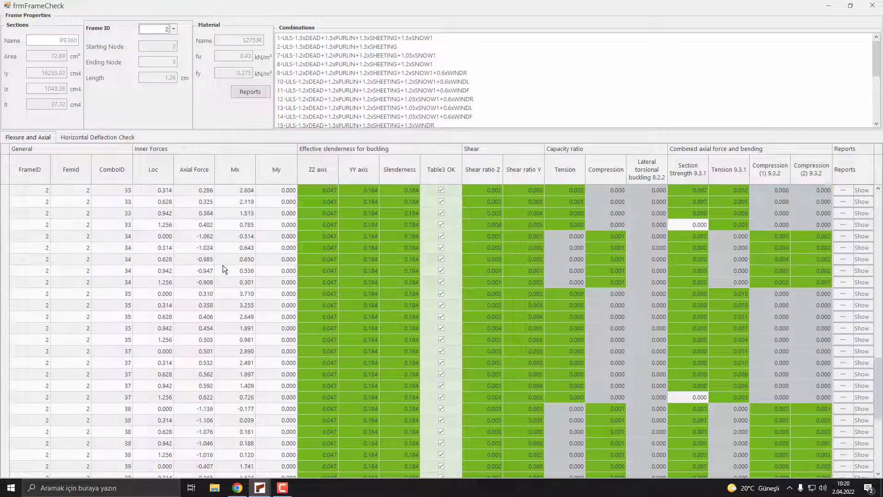
scroll(222, 265, up, 20)
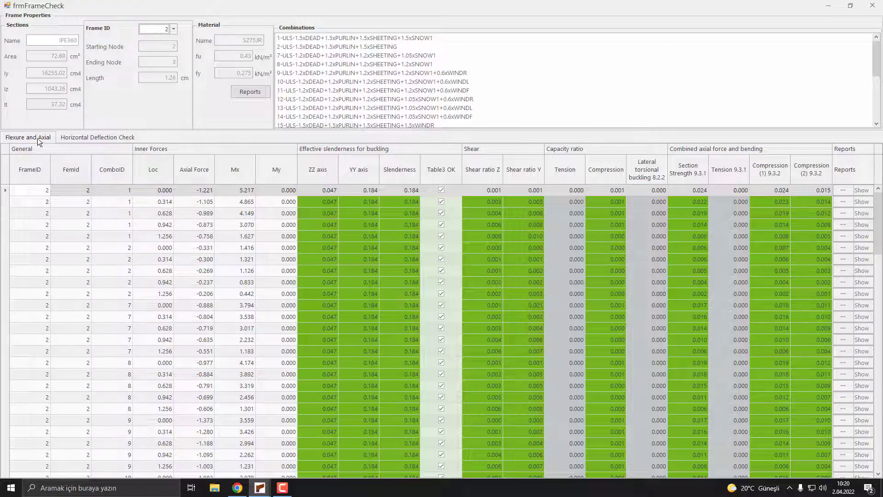
click(92, 138)
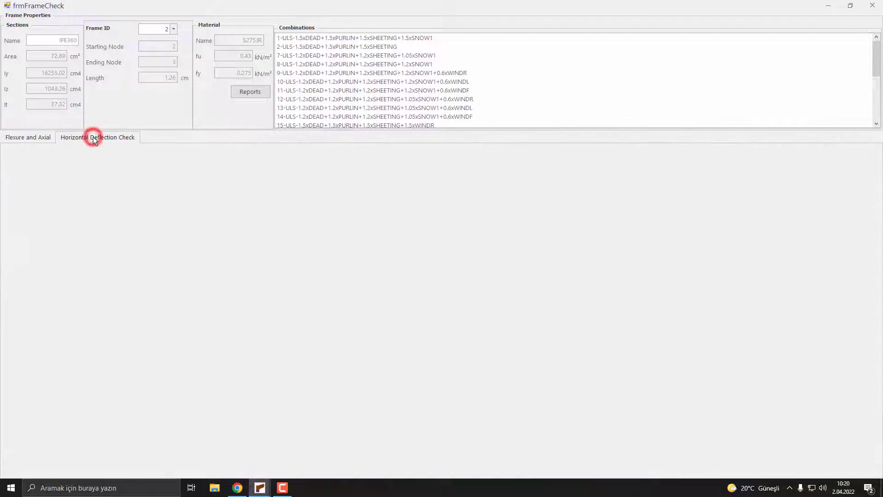
click(45, 136)
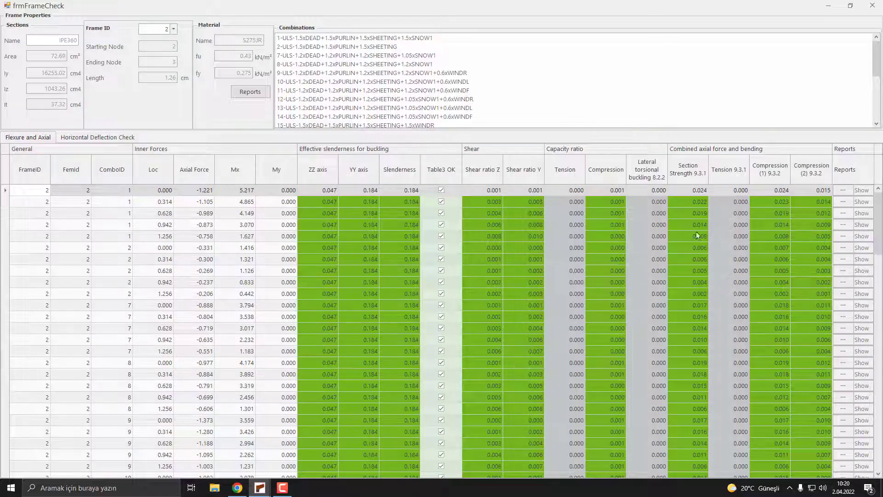
Step: Examine the calculation report for frame ID 2, combination 2 at location 0.314, then close the report and the detailed check
click(863, 260)
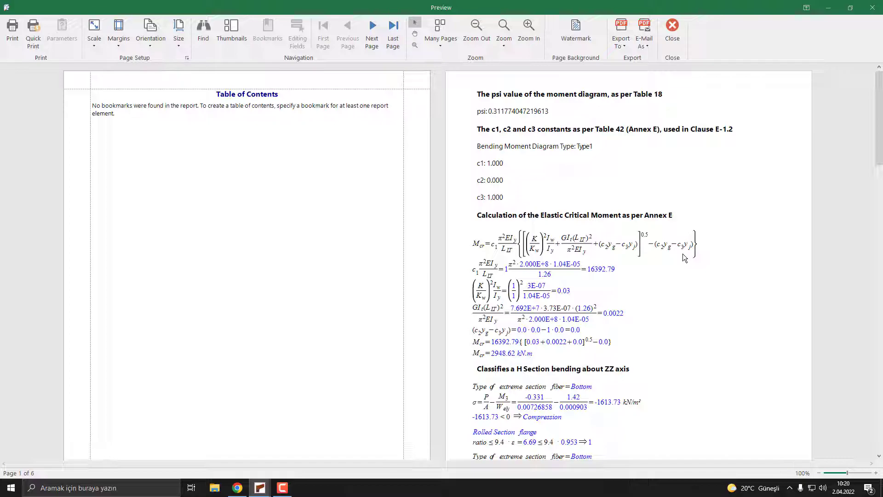
scroll(684, 258, down, 15)
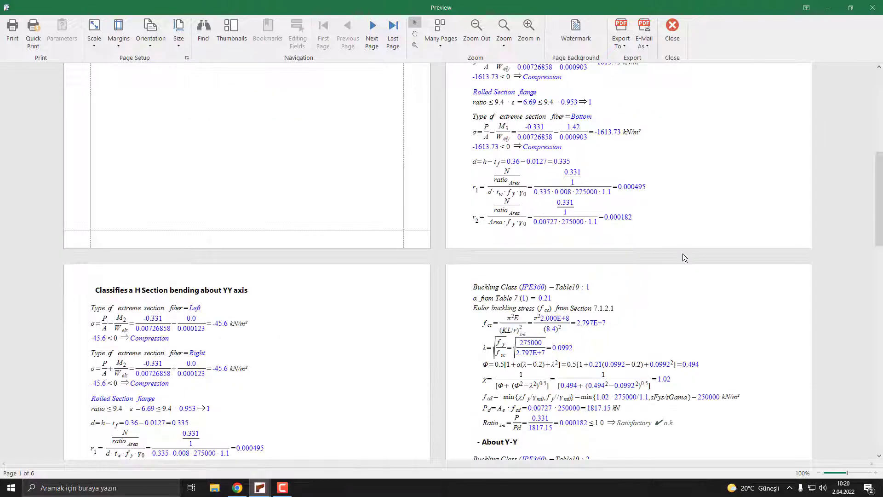
scroll(683, 257, down, 15)
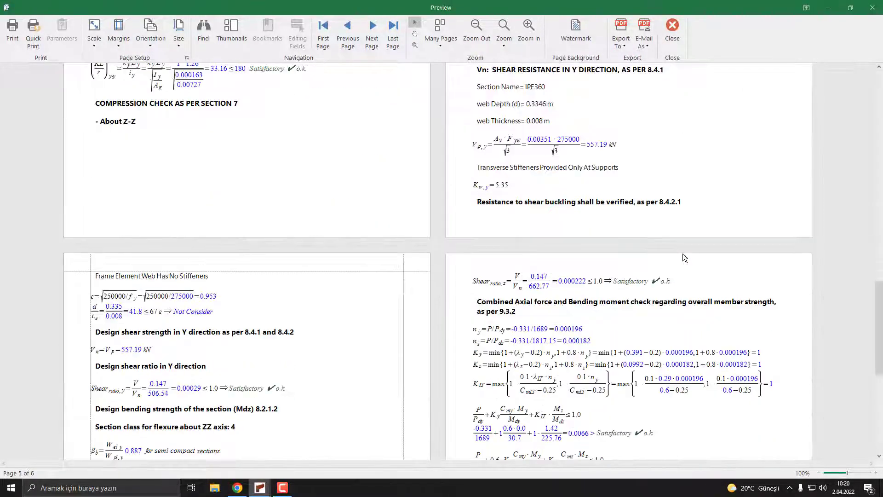
scroll(684, 256, down, 5)
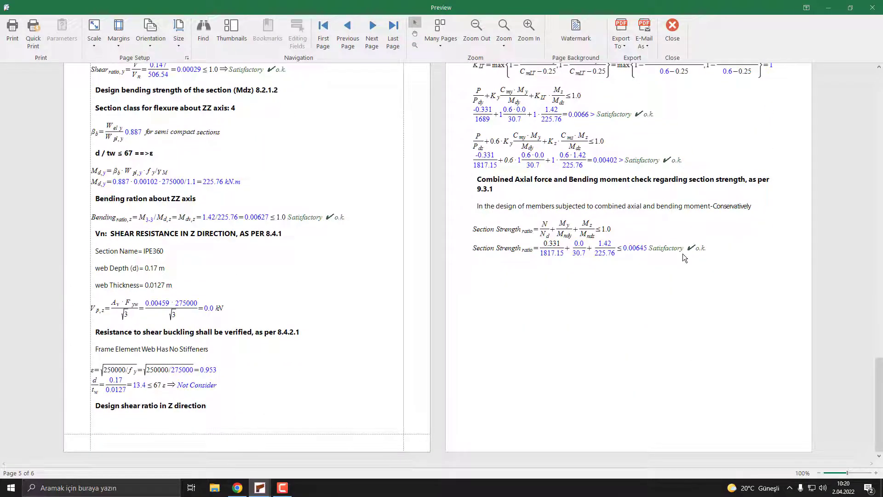
scroll(684, 257, up, 20)
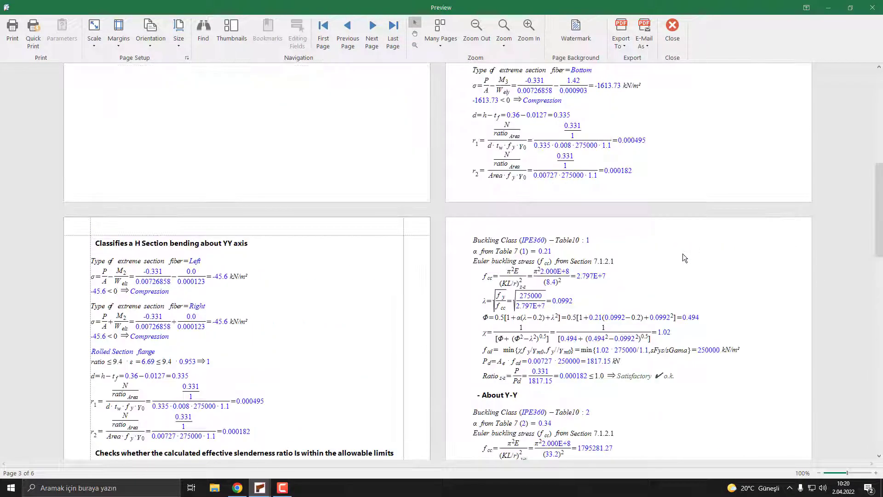
scroll(683, 258, up, 3)
click(673, 27)
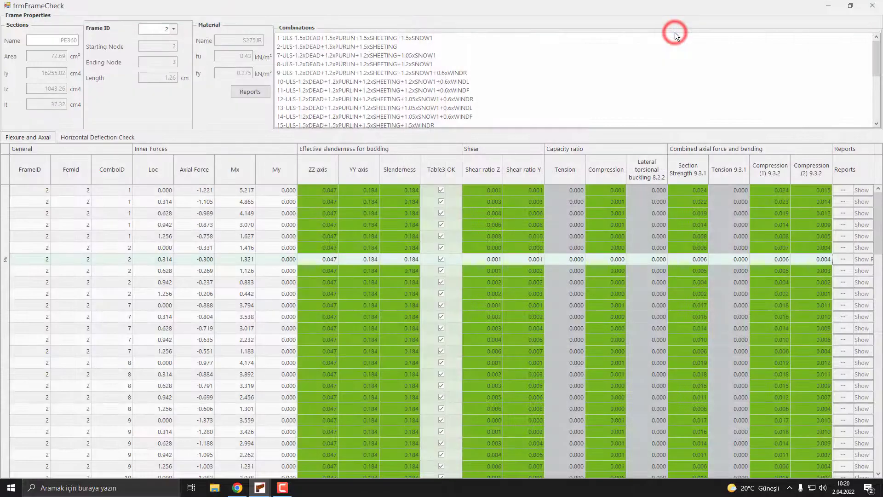
click(873, 6)
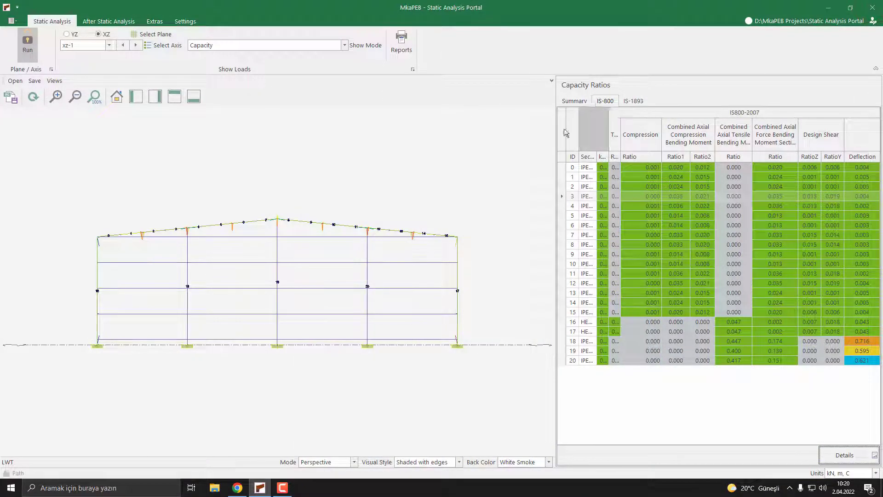
Step: Switch the capacity results to axis xz-2 and review its summary, IS-800 and IS-1893 ratios
click(91, 44)
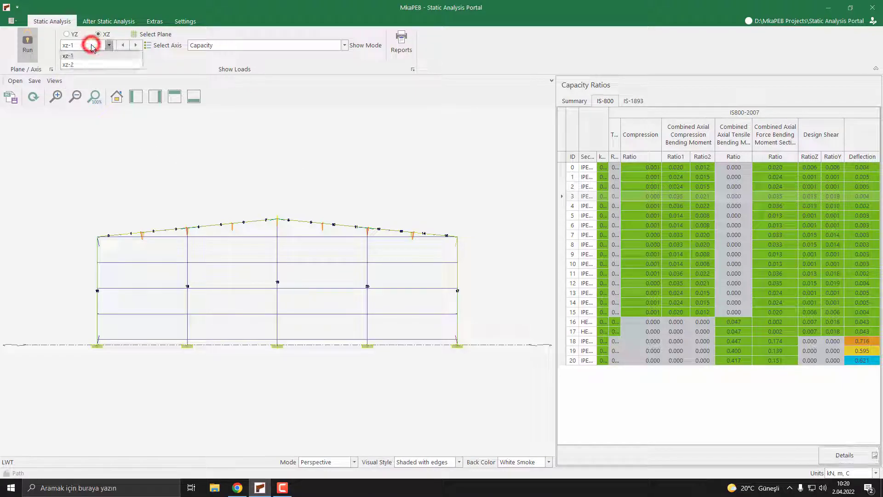
click(73, 65)
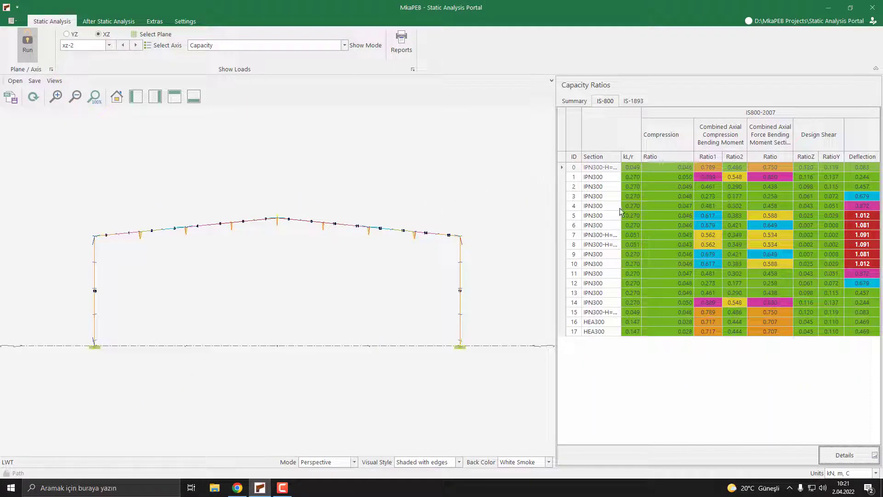
click(577, 100)
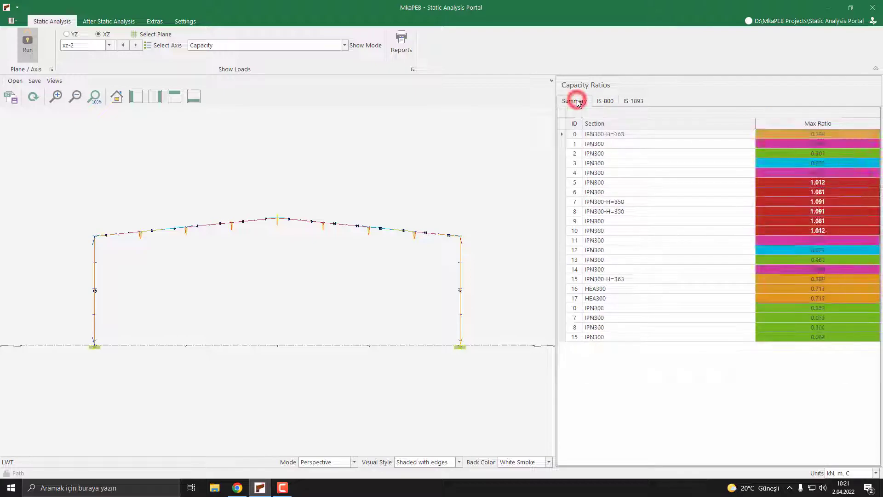
click(603, 100)
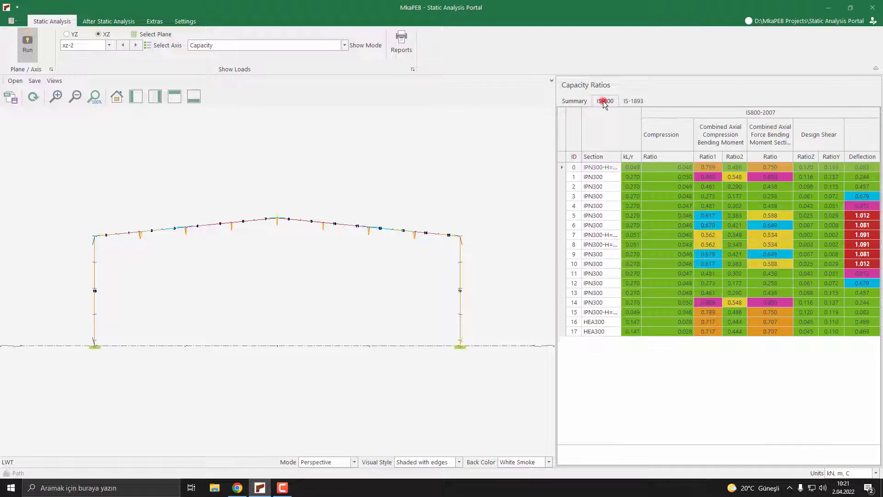
click(632, 102)
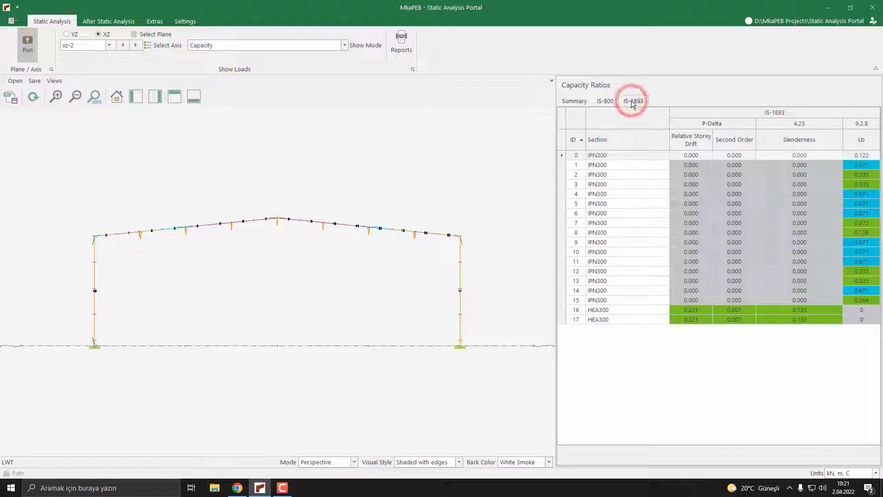
click(607, 100)
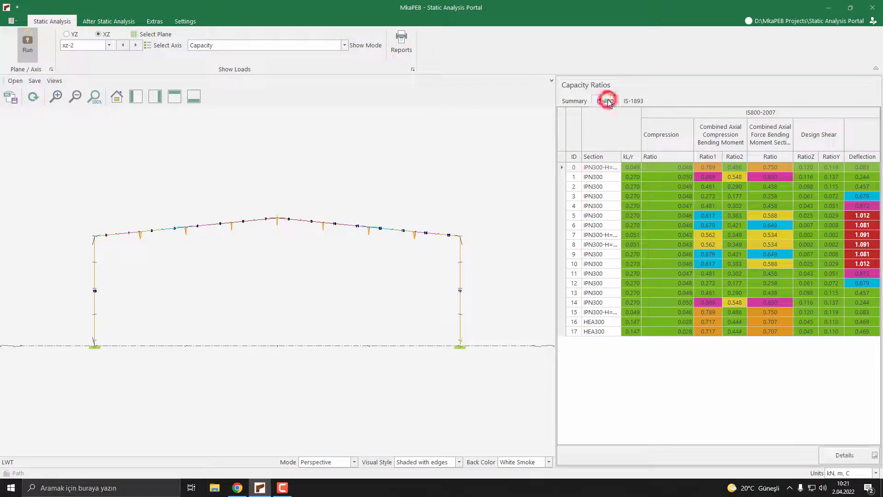
click(580, 101)
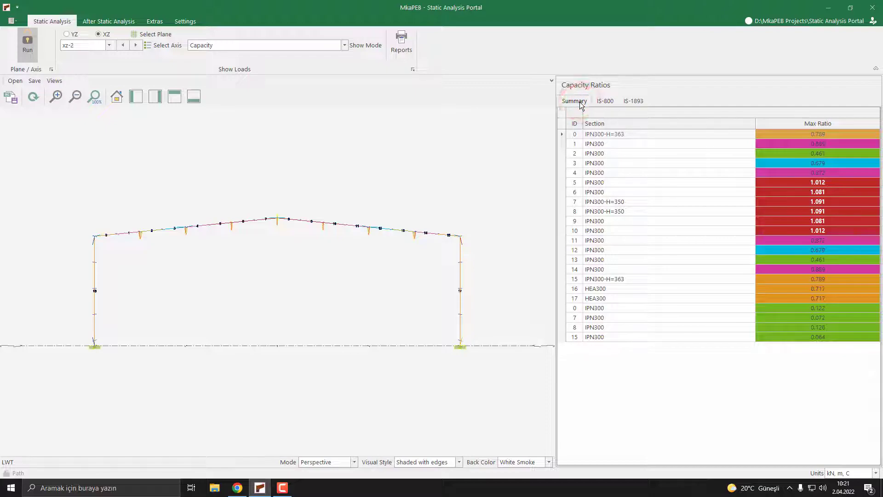
key(F10)
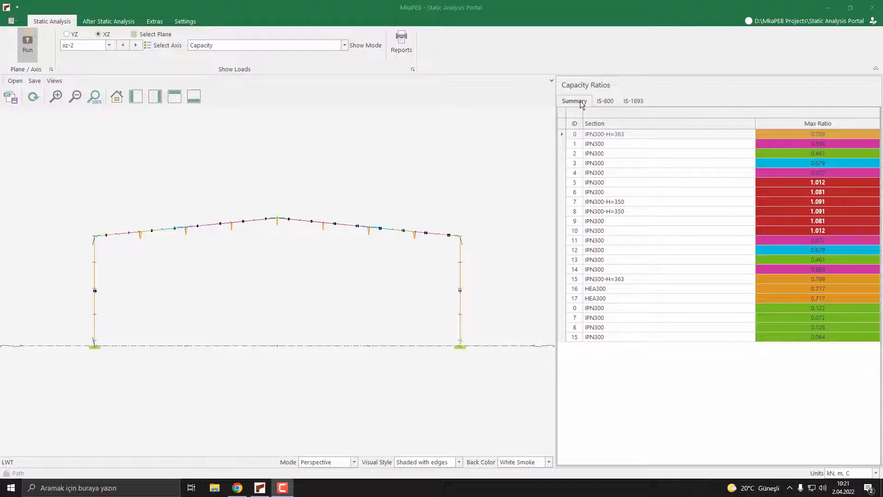
Step: Switch the display of frame xz-2 to load cases and show the SHEETING loads
click(283, 49)
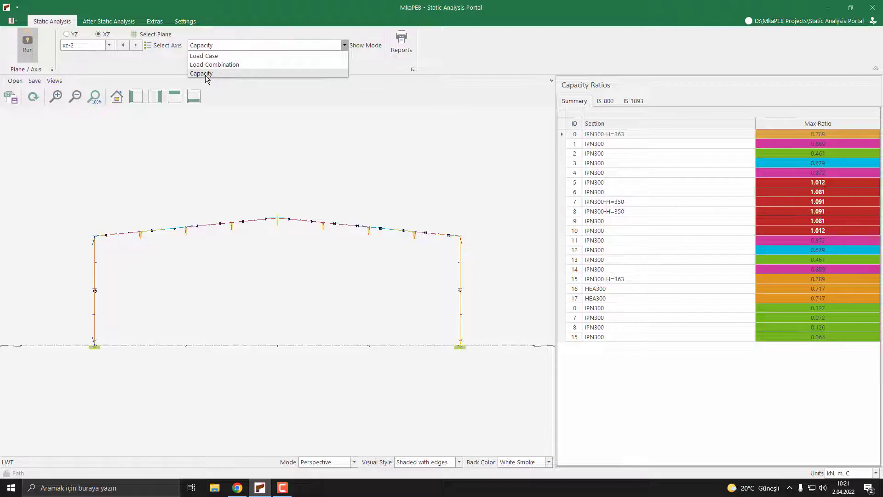
click(217, 56)
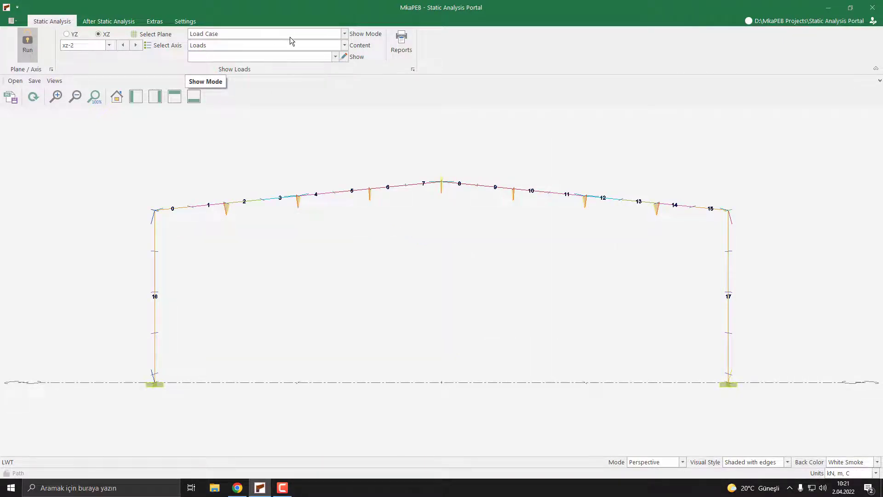
click(335, 46)
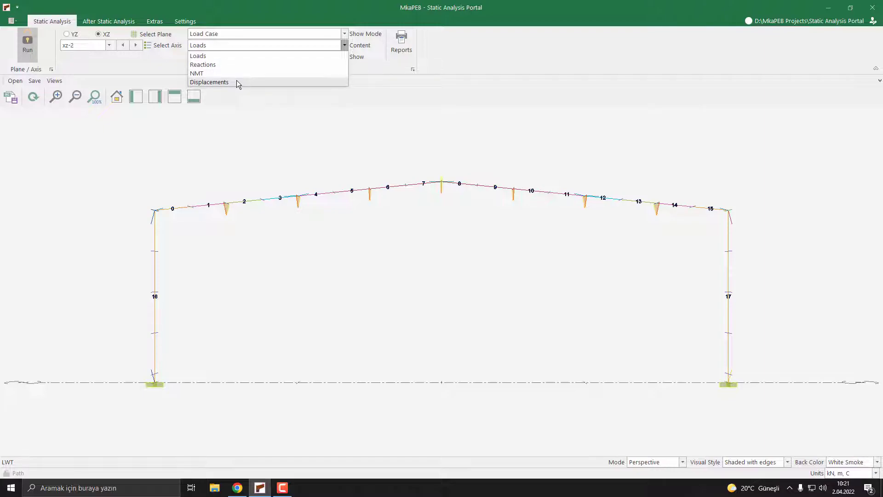
click(203, 56)
click(282, 57)
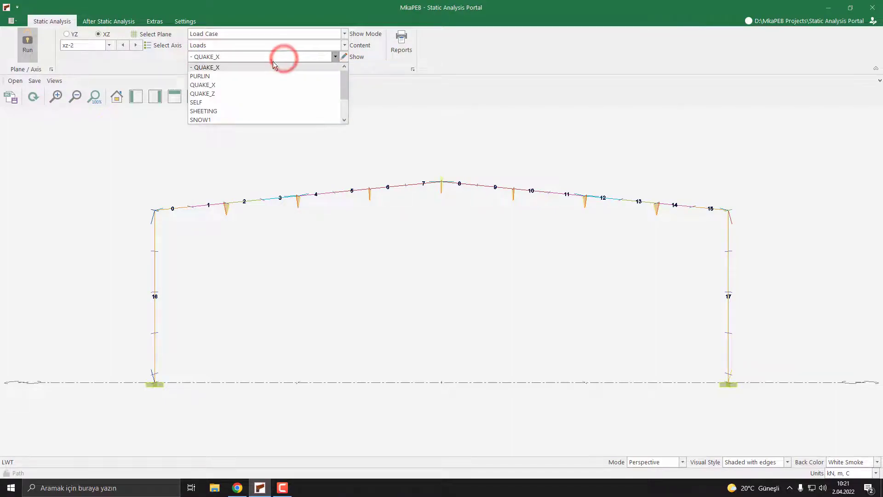
click(217, 113)
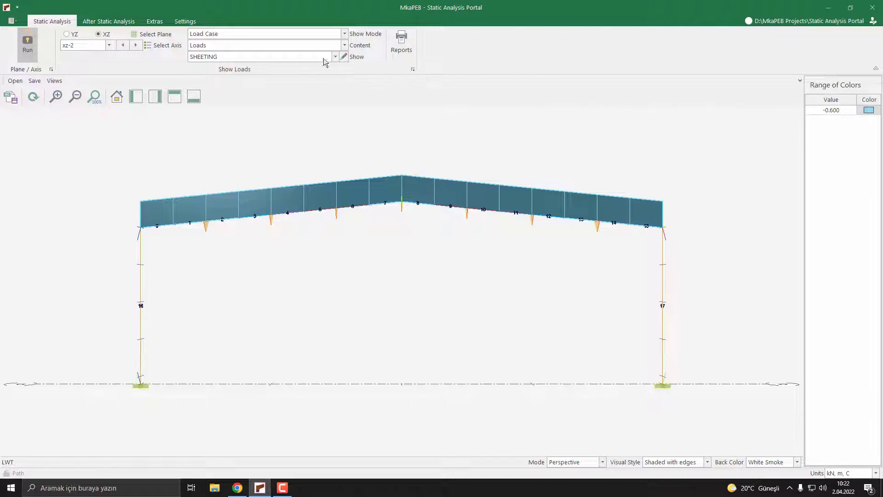
Step: Display the SNOW1 loads on frame xz-2 and query the uniform load value on the right-hand rafter
click(226, 56)
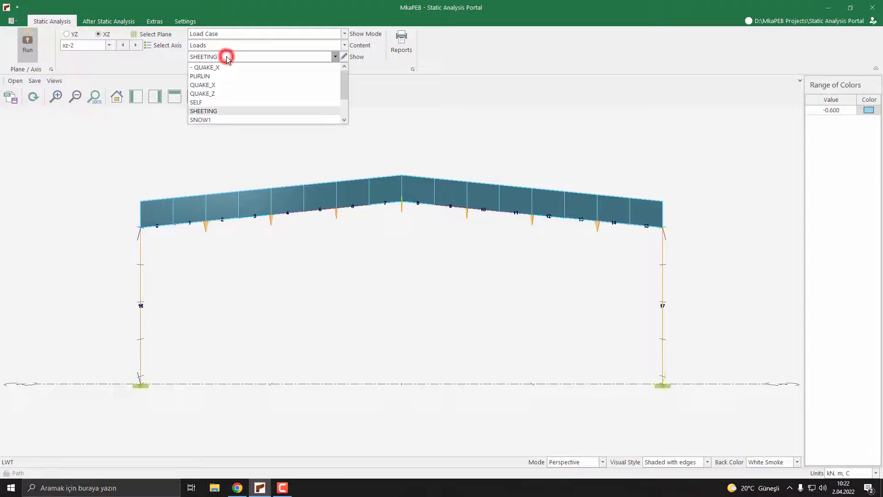
click(214, 119)
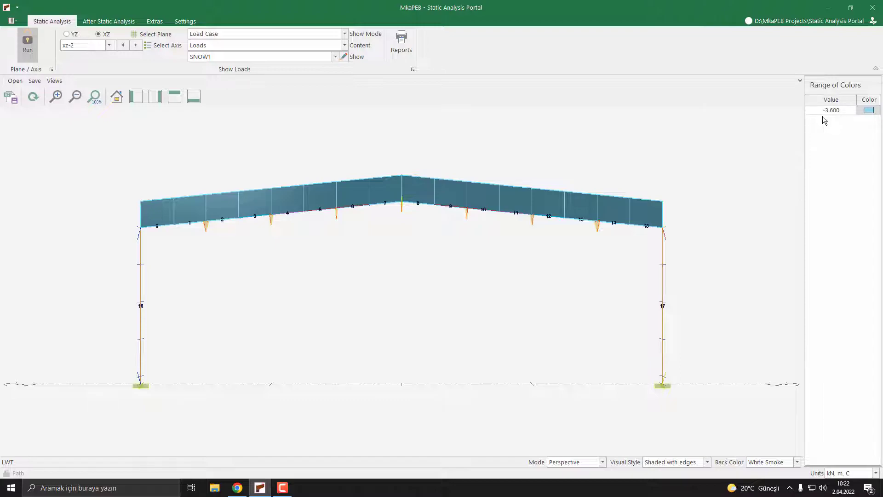
click(458, 185)
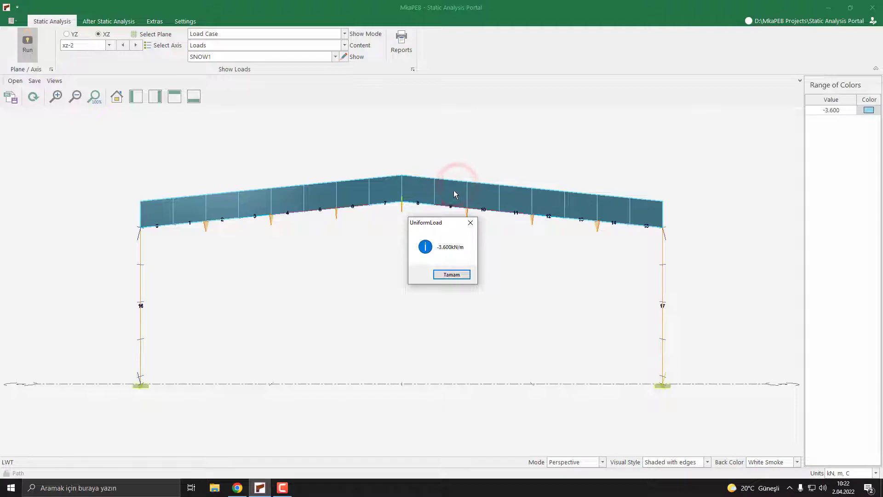
Step: Close the load value message, display the support reactions of frame xz-2 for WIND-B, and select node 17's reactions
click(461, 274)
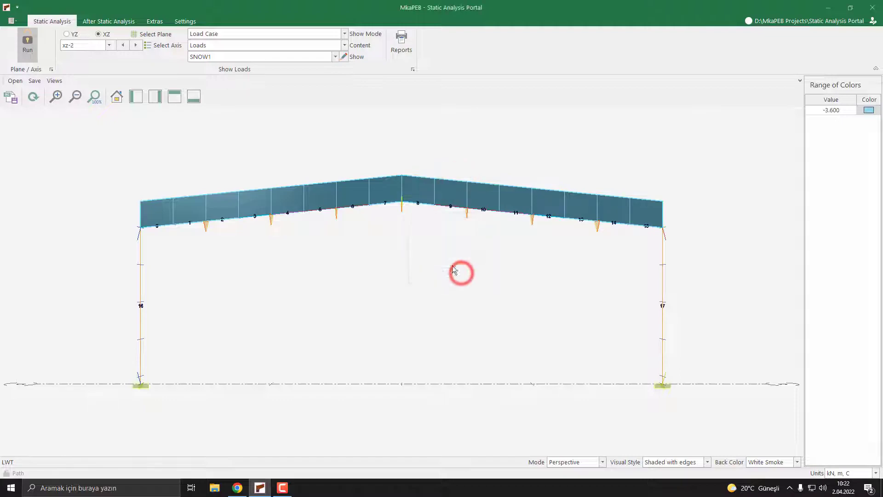
click(225, 45)
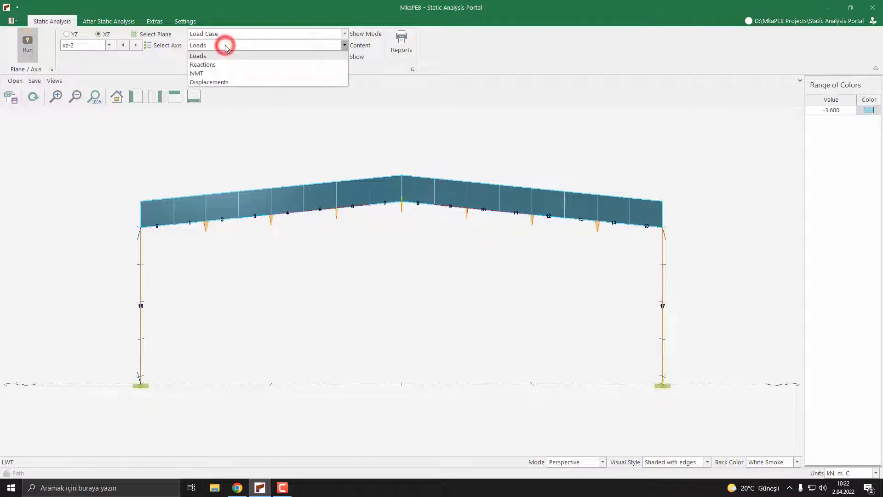
click(214, 64)
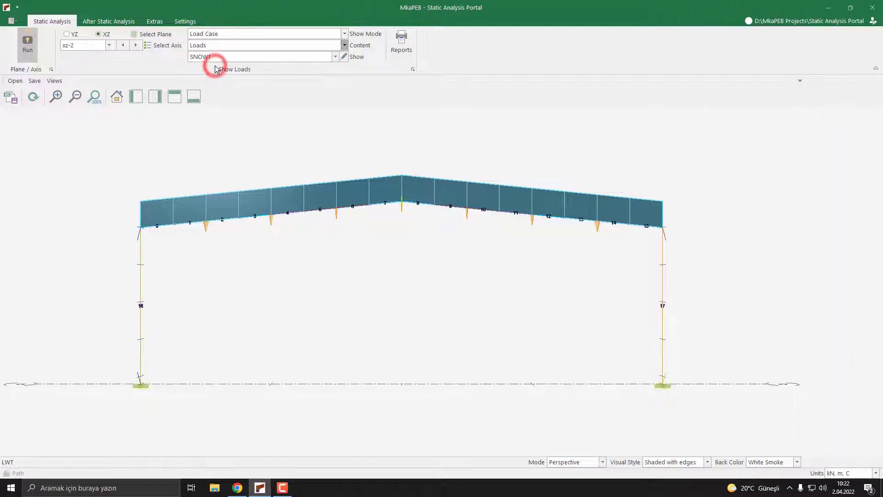
click(219, 55)
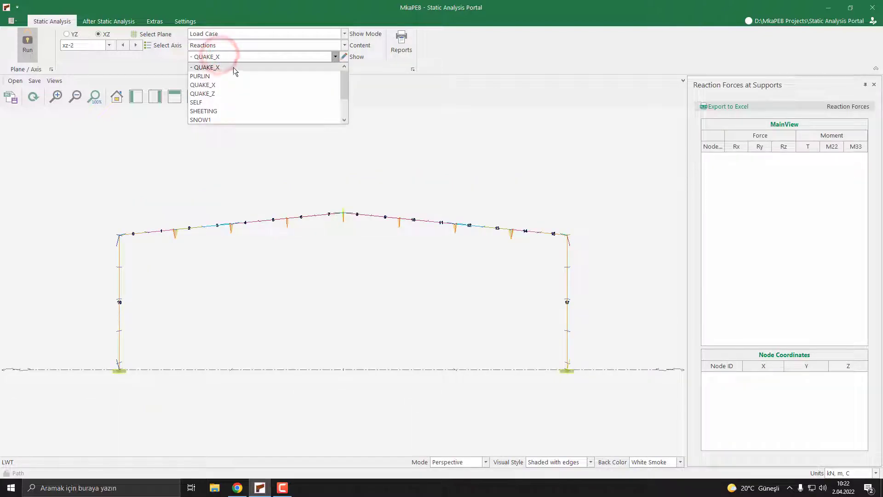
scroll(244, 87, down, 2)
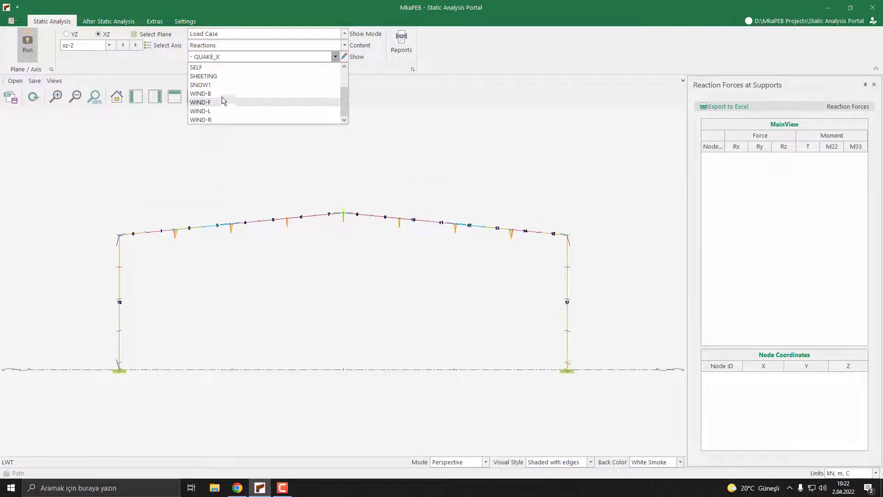
click(222, 95)
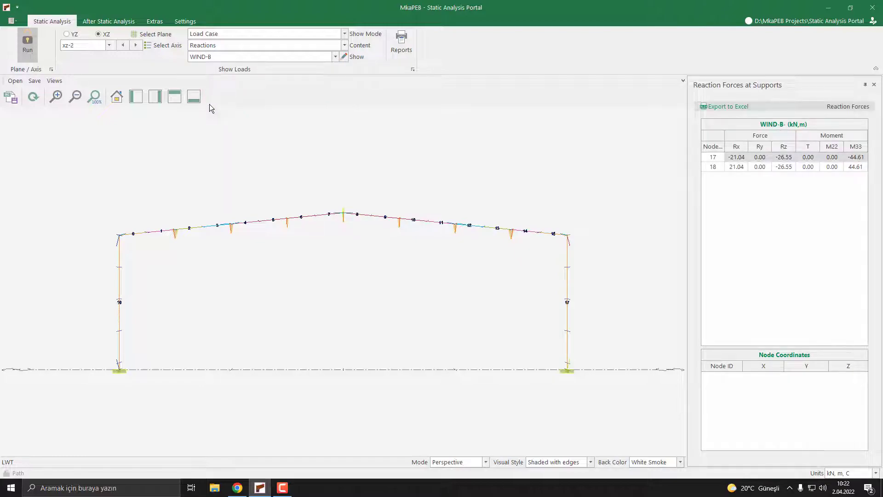
click(714, 157)
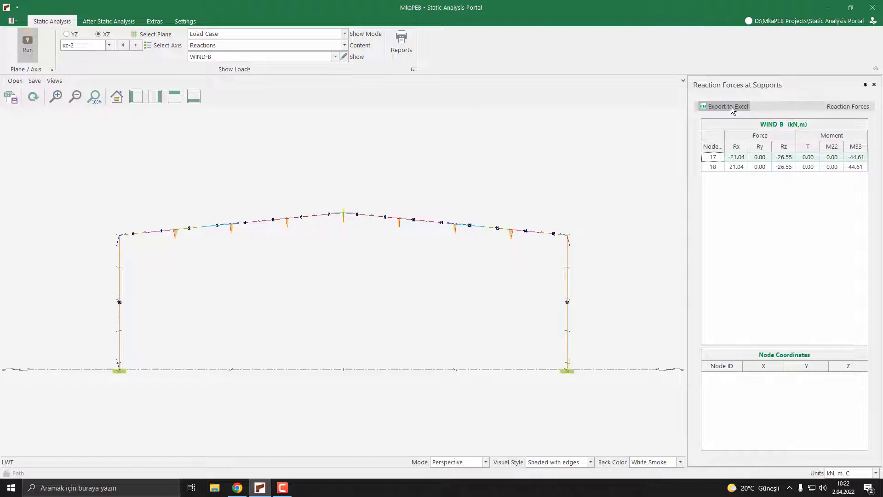
Step: Switch the displayed content to NMT internal forces and show them for the SNOW1 load case
click(243, 42)
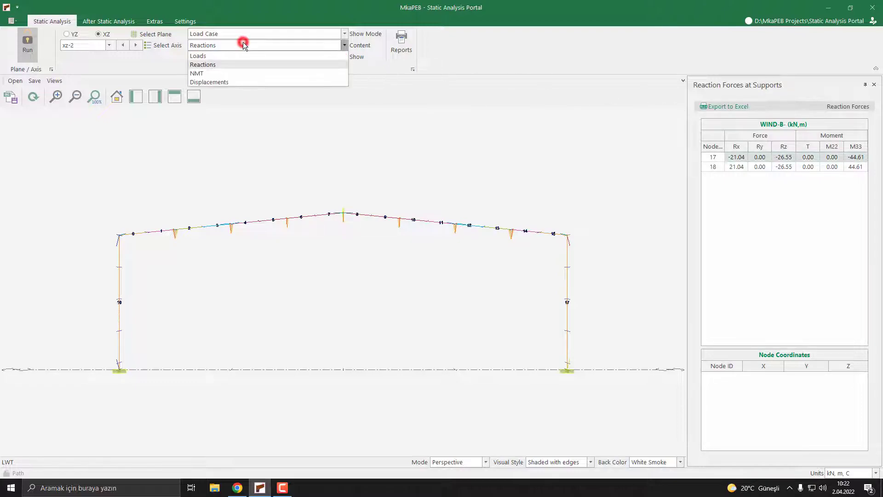
click(202, 74)
click(214, 57)
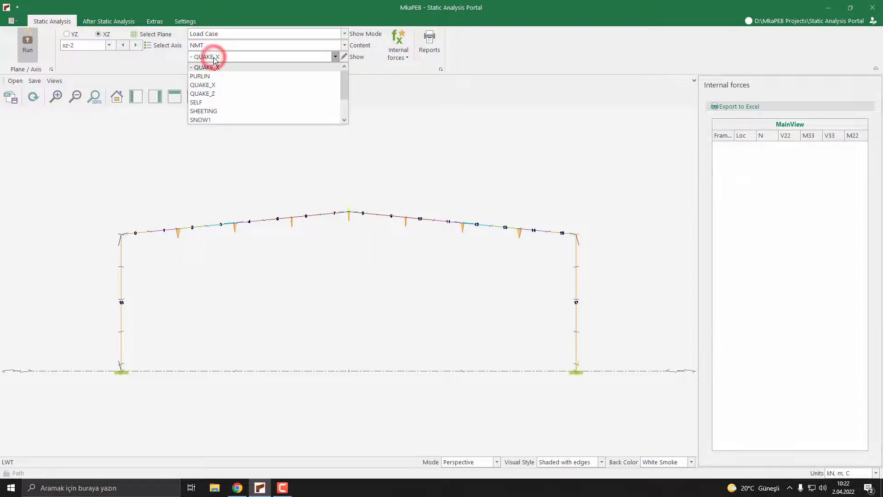
click(208, 120)
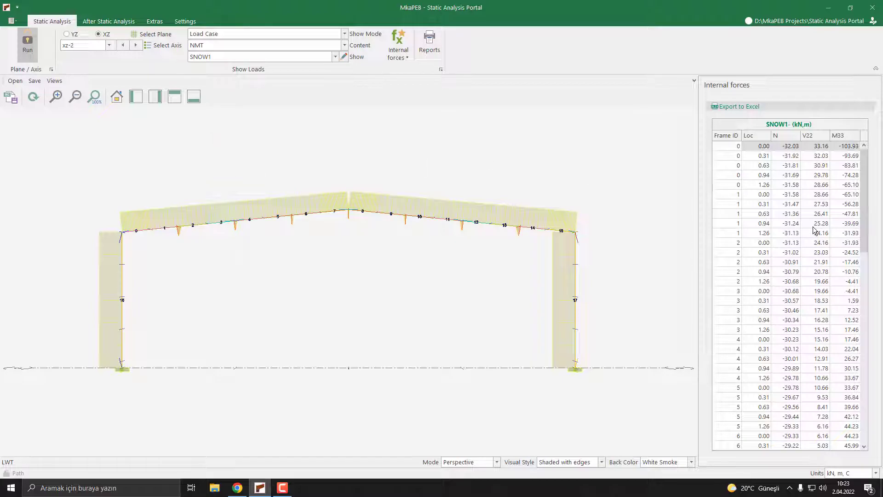
Step: Read through the SNOW1 internal forces table and query the axial force near the top of the left-hand column
scroll(813, 225, down, 6)
scroll(813, 222, down, 8)
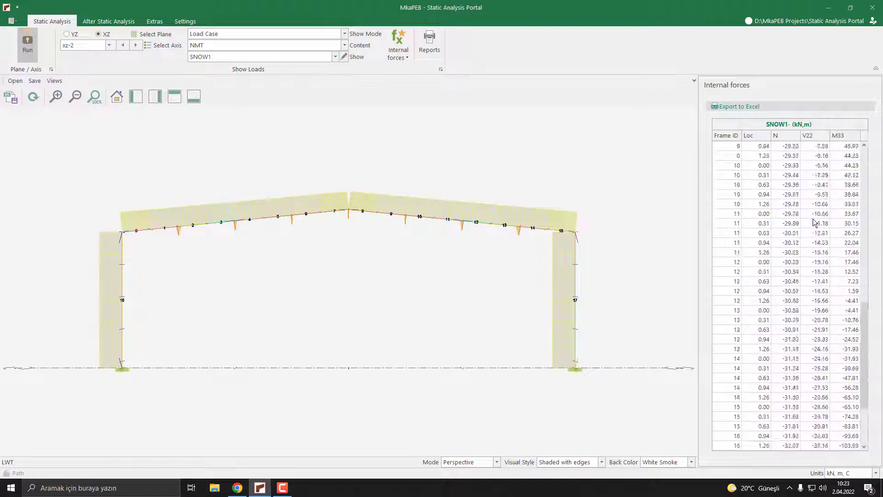
scroll(815, 223, up, 14)
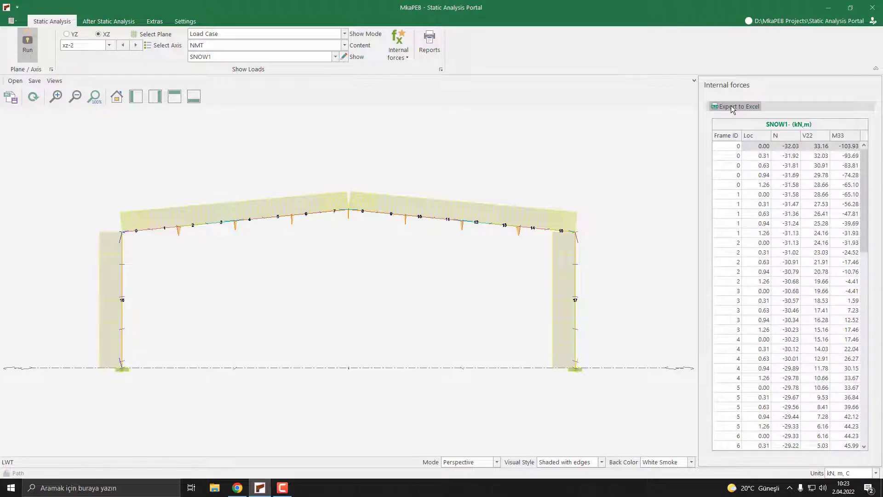
click(114, 245)
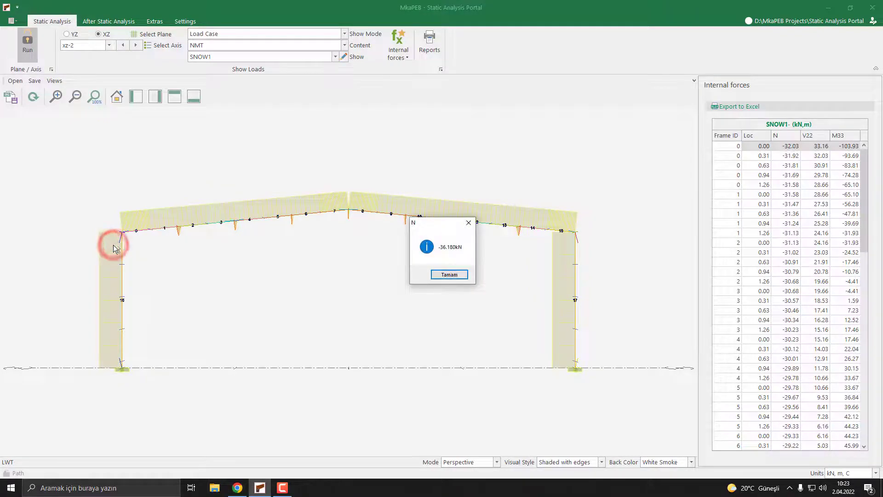
click(453, 275)
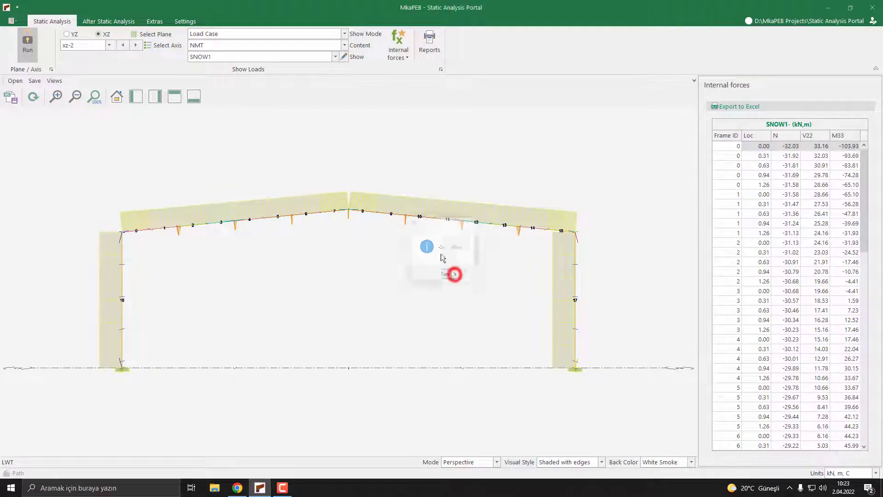
Step: Display the internal forces for QUAKE_X and query the axial force near the eave of the right-hand rafter
click(225, 57)
click(213, 85)
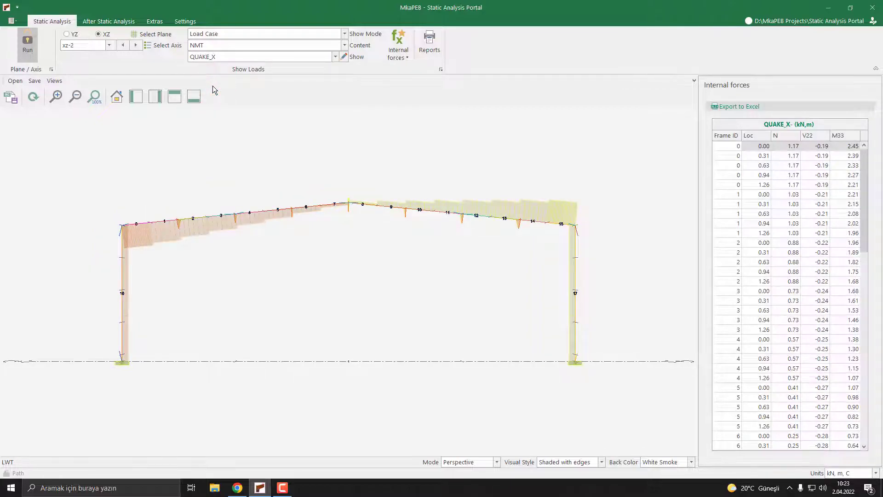
click(559, 211)
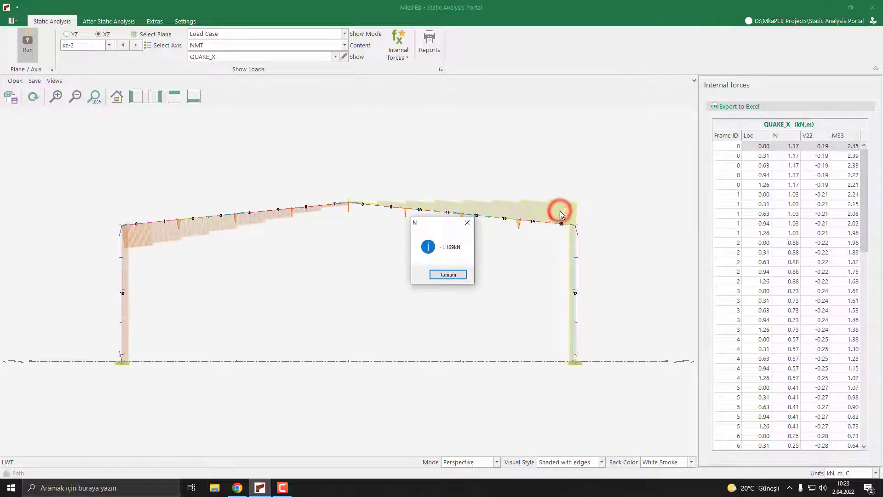
click(446, 277)
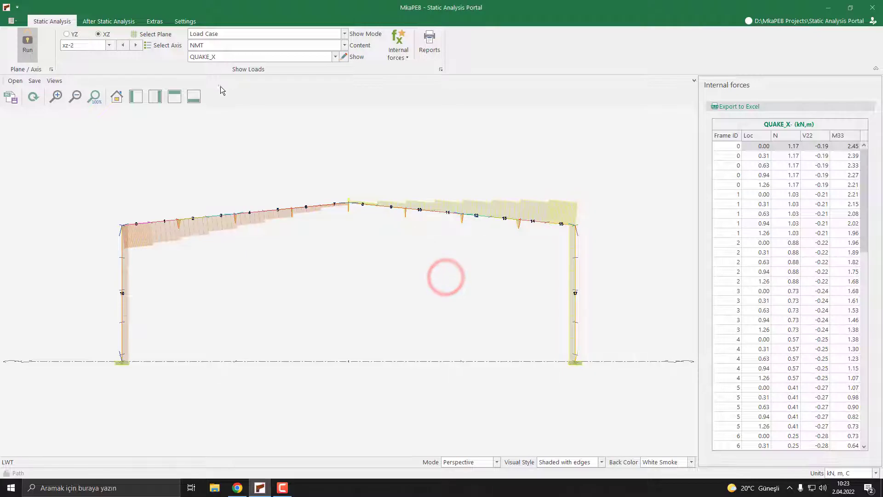
Step: Switch the content to displacements and show the deformed shape of frame xz-2 under SNOW1
click(223, 44)
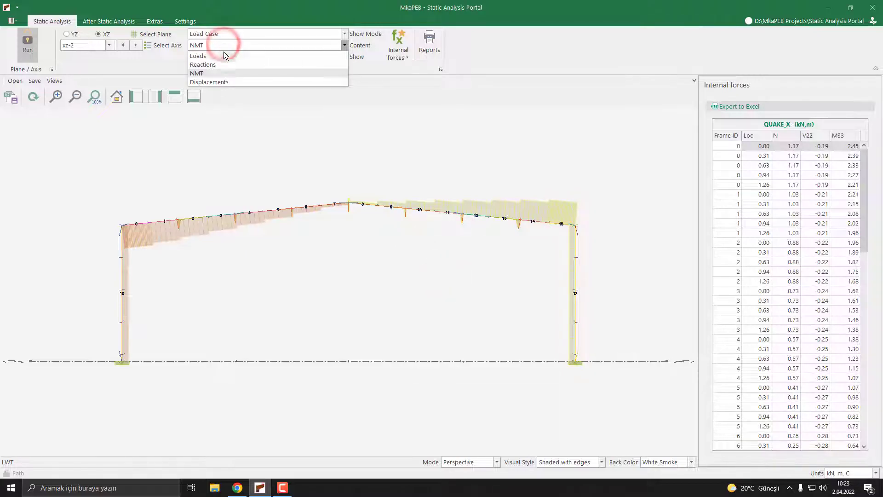
click(225, 82)
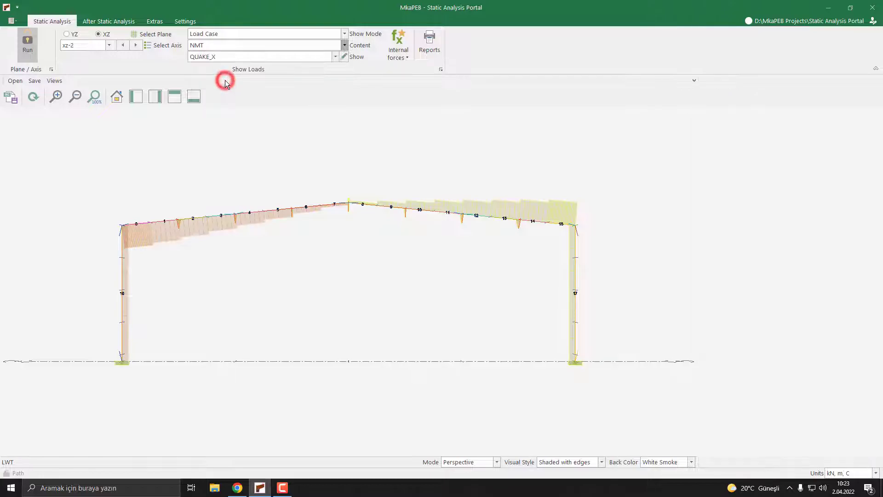
click(239, 56)
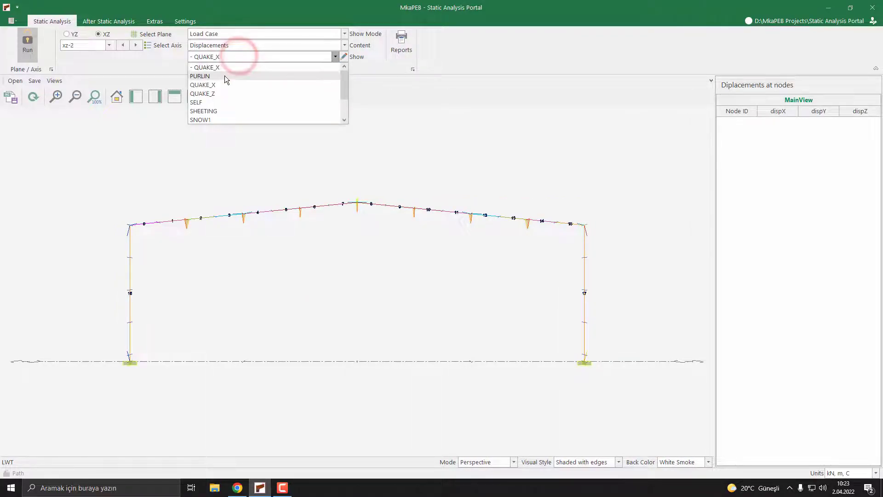
click(213, 118)
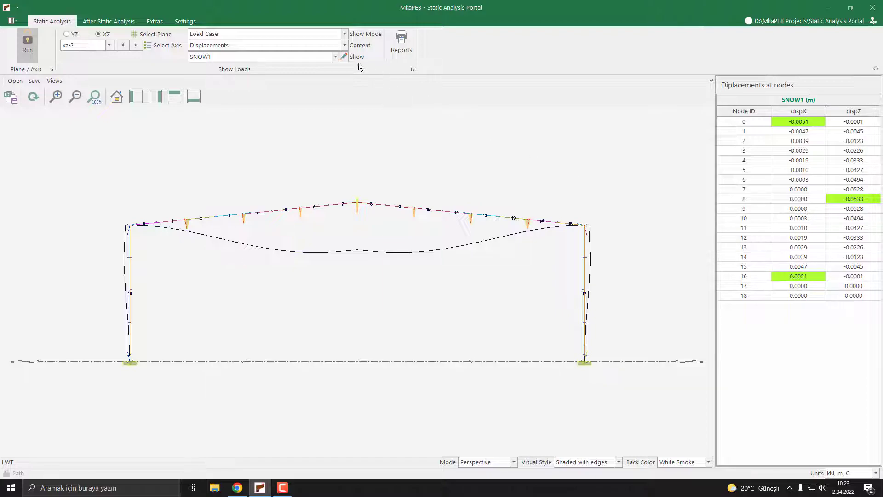
Step: Switch to load combinations and show the displacements for ULS: 1.5xDEAD+1.5xPURLIN+1.5xSHEETING+1.5xSNOW1
click(225, 36)
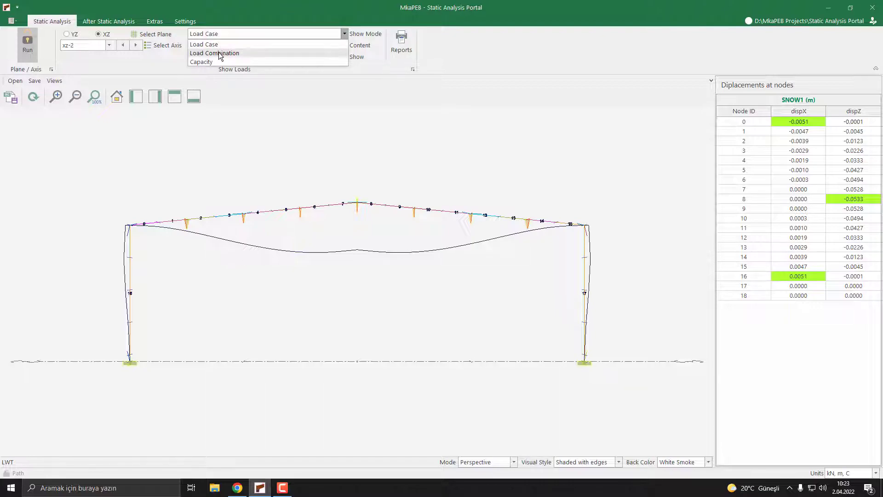
click(249, 53)
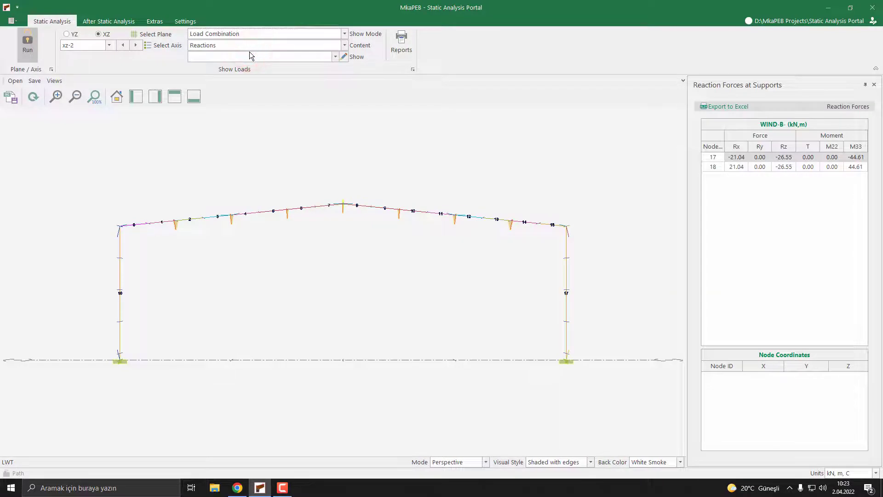
click(235, 49)
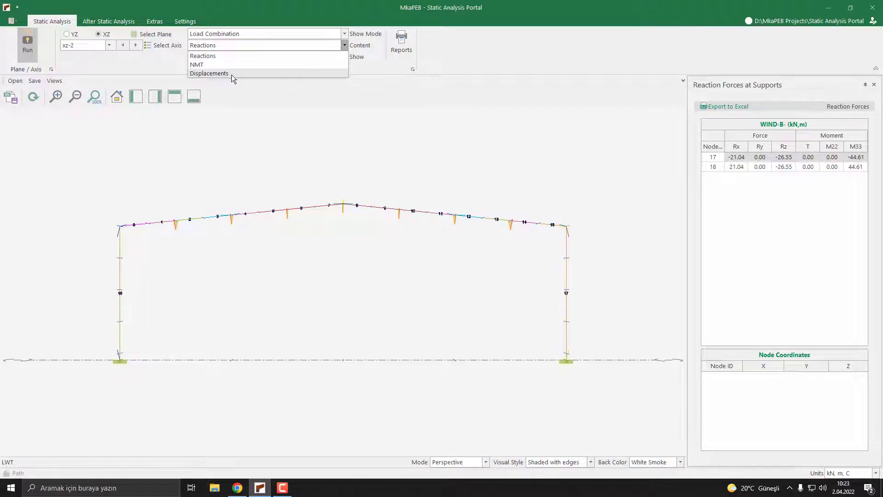
click(230, 73)
click(236, 57)
scroll(265, 94, down, 10)
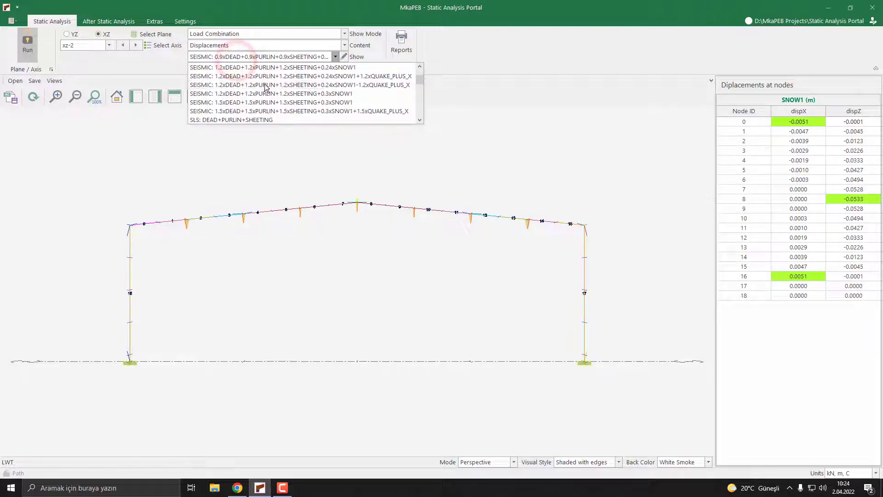
scroll(258, 91, down, 3)
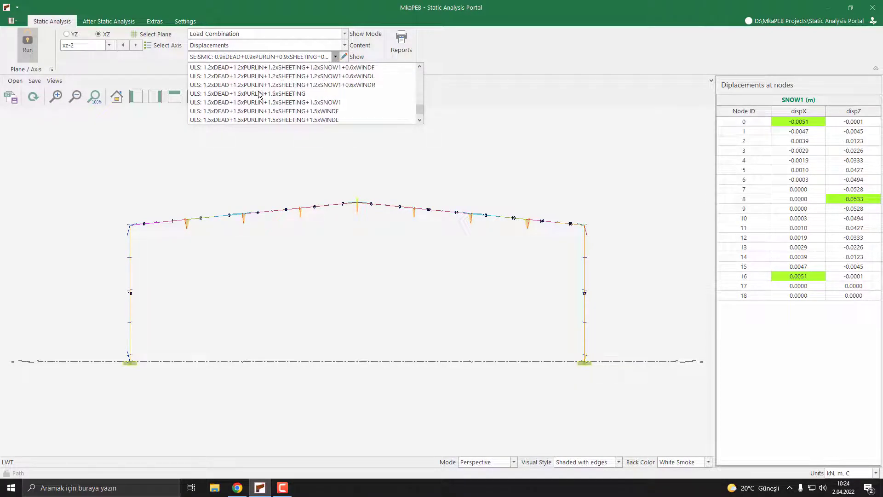
click(332, 103)
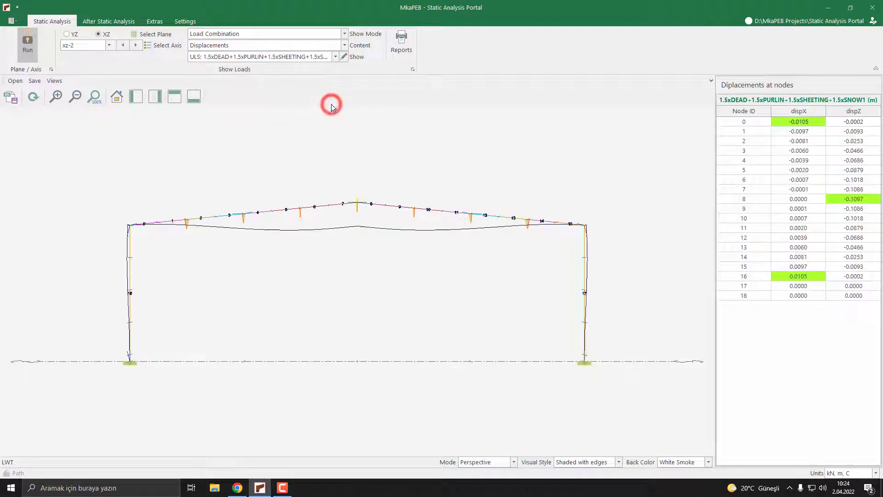
Step: Show the NMT internal forces for a seismic combination based on 0.9xDEAD+0.9xPURLIN+0.9xSHEETING+0.2xSNOW1
click(244, 46)
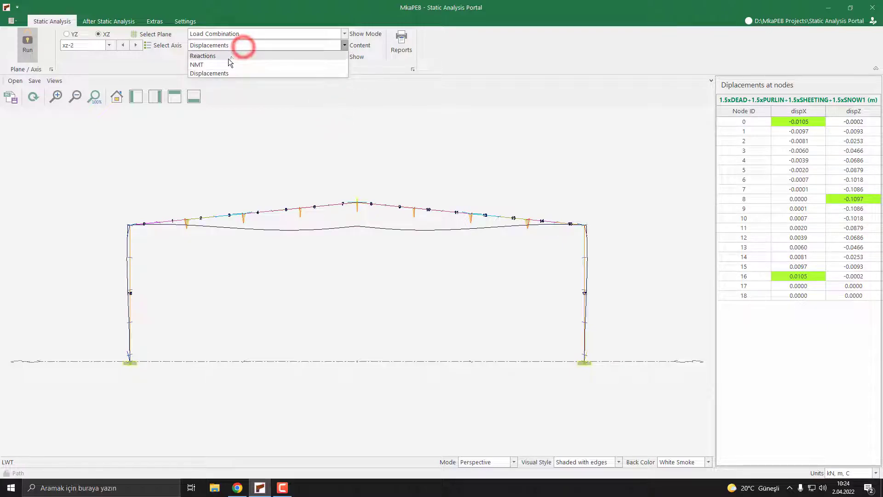
click(224, 64)
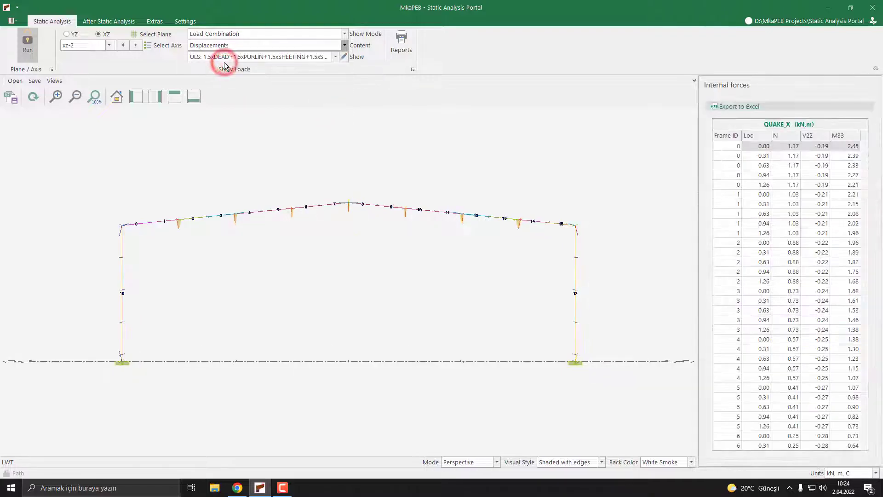
click(235, 57)
click(240, 85)
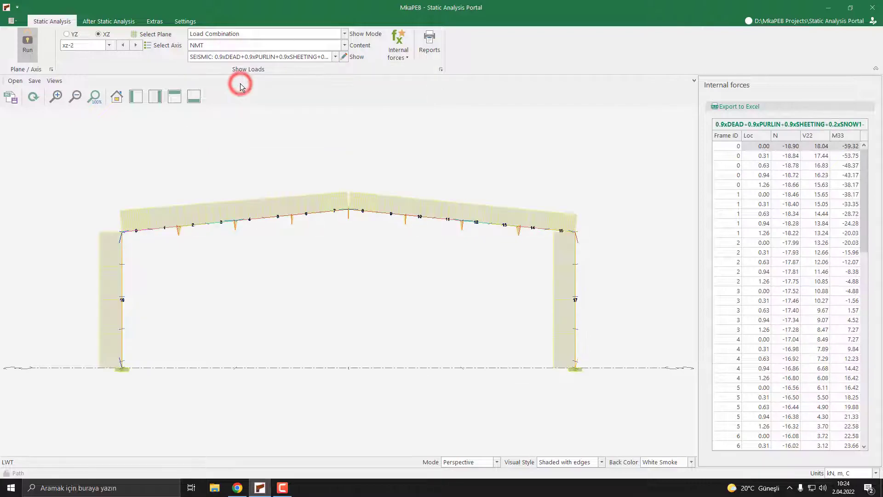
Step: Compare the internal forces of two seismic combinations based on 1.2xDEAD+1.2xPURLIN+1.2xSHEETING+0.24xSNOW1
click(262, 57)
click(253, 102)
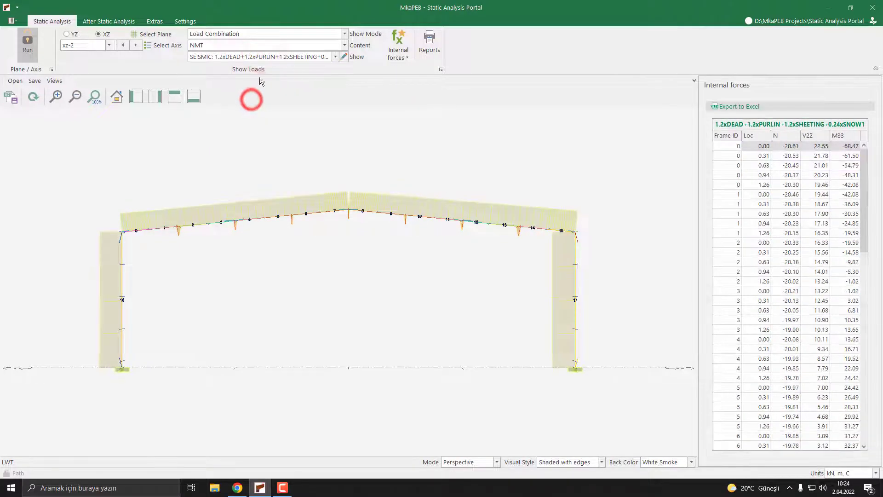
click(266, 57)
click(260, 112)
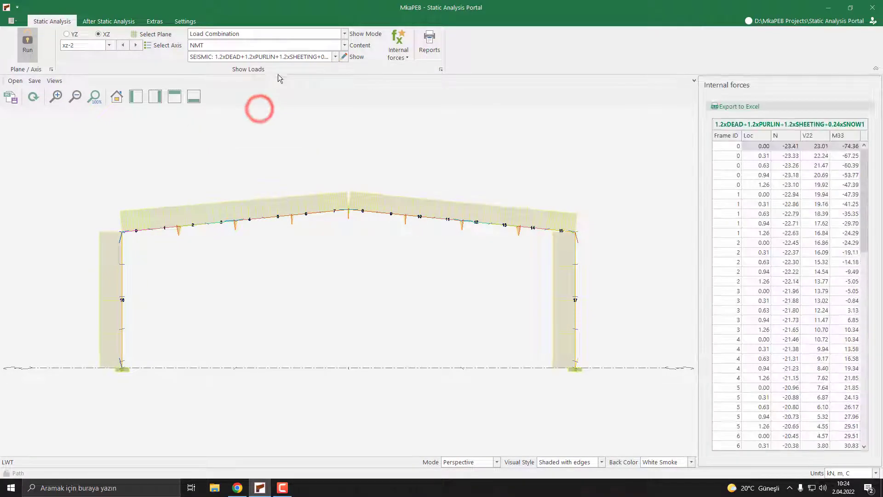
Step: Choose the combination SLS: DEAD+PURLIN+SHEETING, then return to a seismic combination with 0.9xDEAD+0.9xPURLIN+0.9xSHEETING+0.2xSNOW1 plus a further term
click(285, 57)
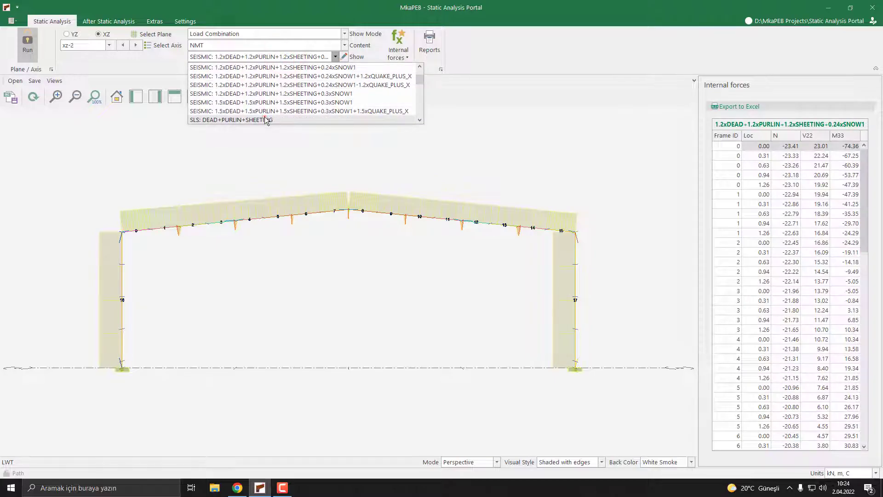
click(264, 118)
click(286, 57)
click(282, 68)
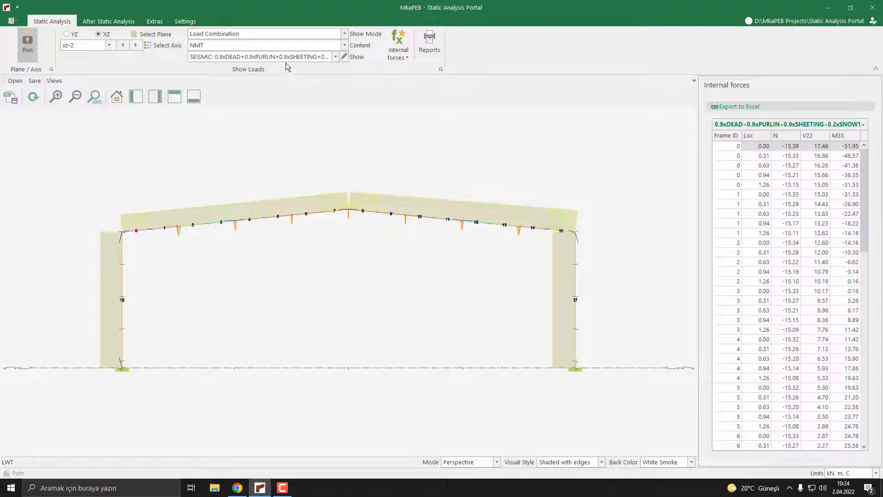
Step: Display the M33 bending moment diagram on frame xz-2, followed by the V22 shear force diagram
click(402, 59)
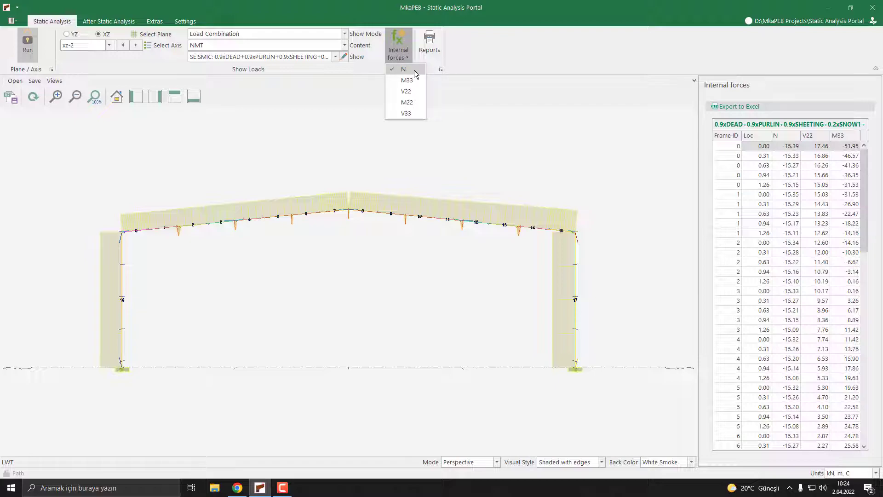
click(410, 81)
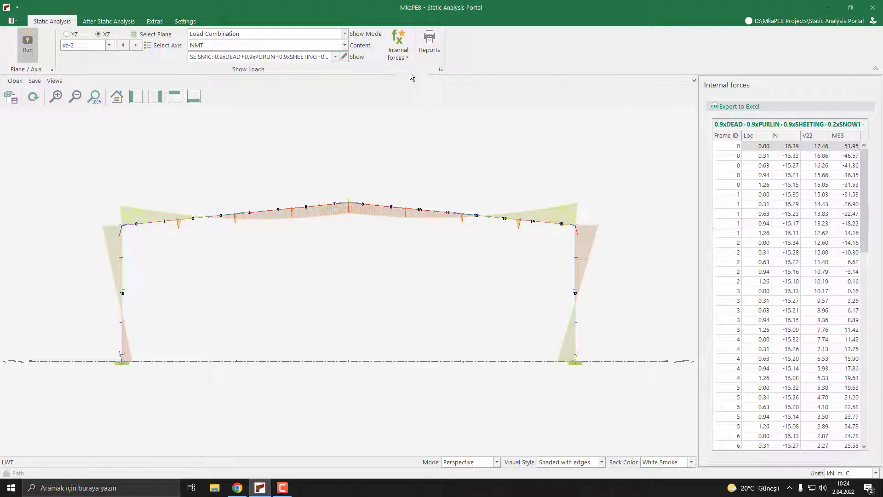
click(405, 59)
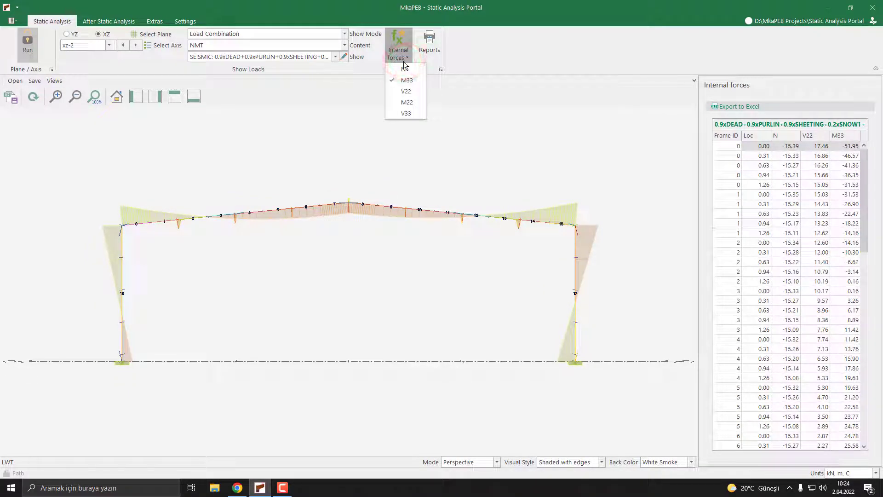
click(413, 93)
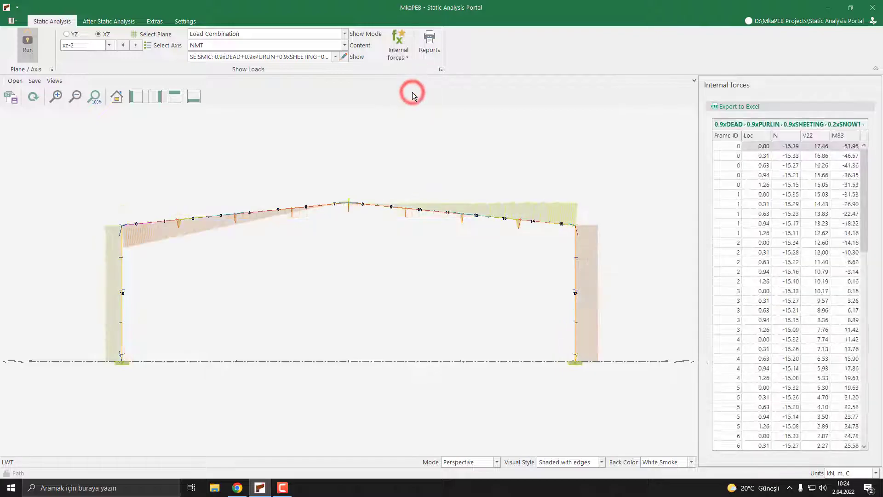
Step: View the M22 and V33 diagrams for frame xz-2, and return to the M33 diagram
click(407, 60)
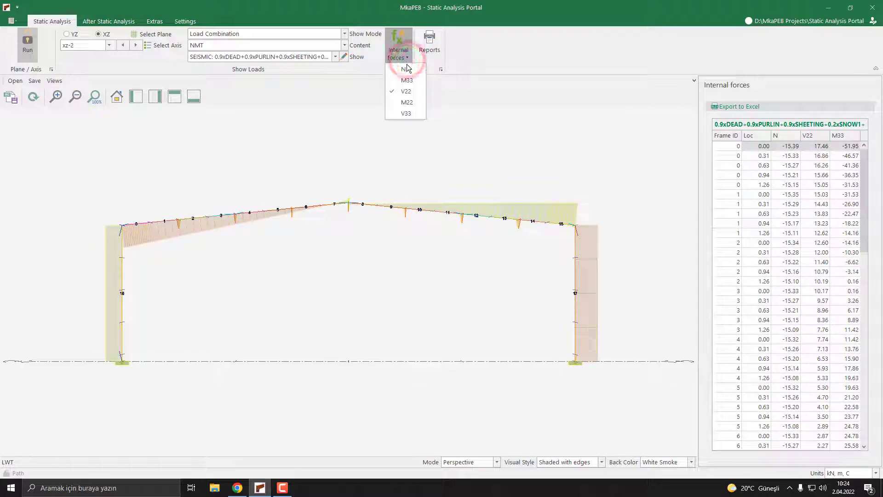
click(411, 103)
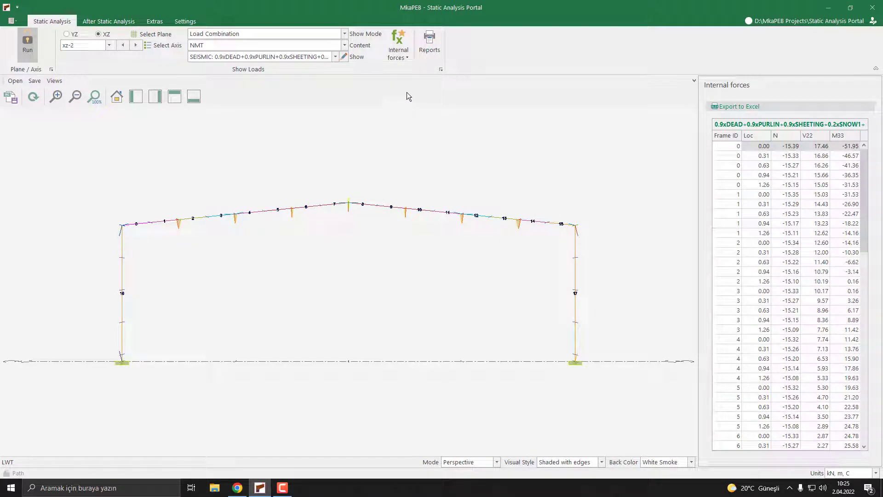
click(406, 57)
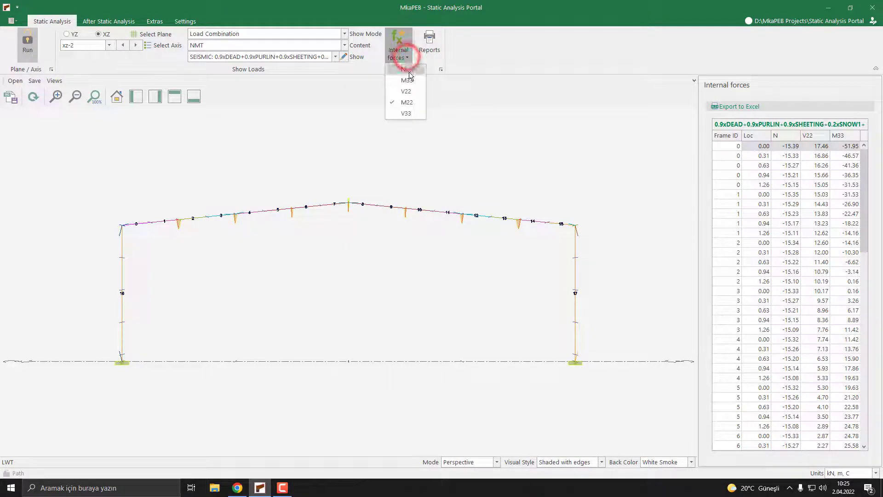
click(411, 114)
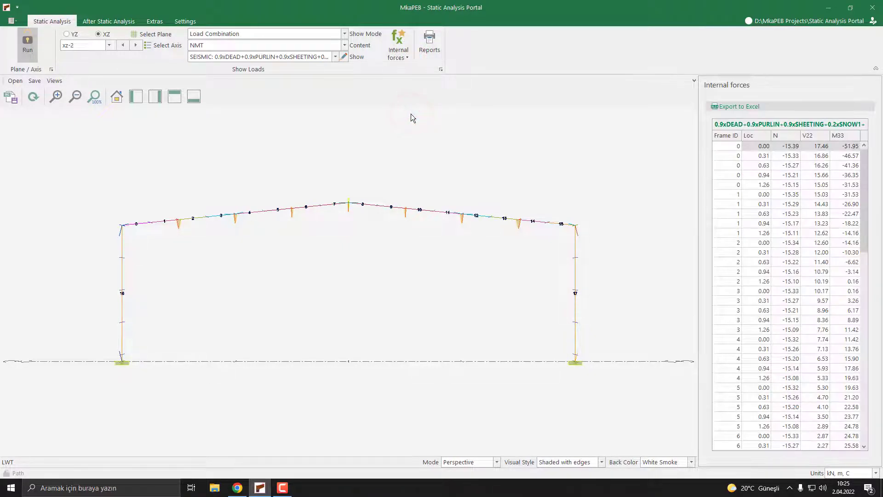
click(409, 58)
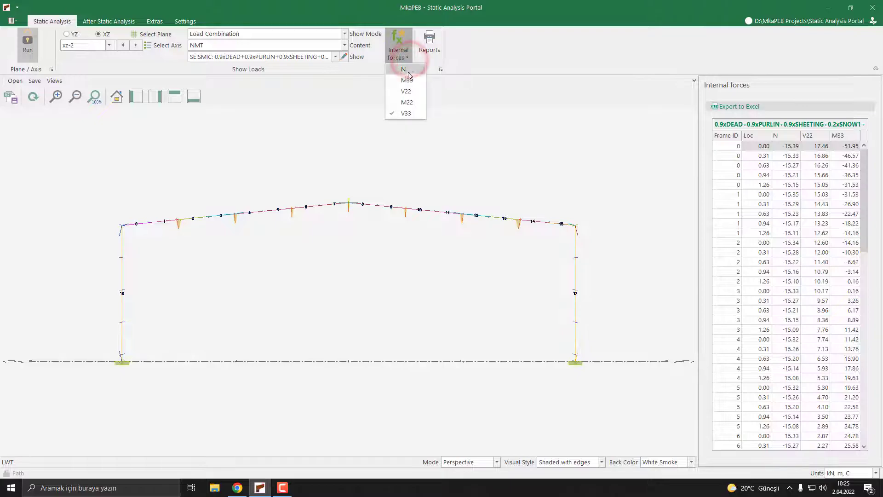
click(408, 81)
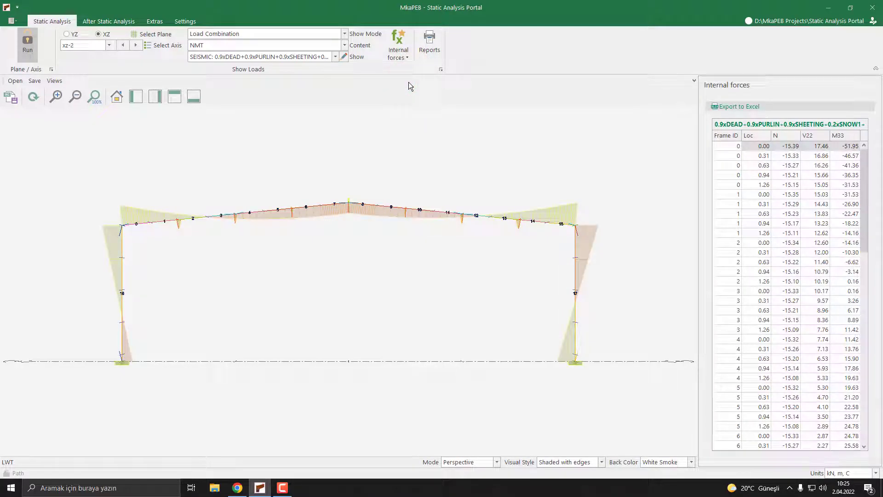
Step: Switch to the YZ plane on axis yz-B and show the axial force N diagram for SEISMIC: 1.5xQUAKE_Y
click(67, 34)
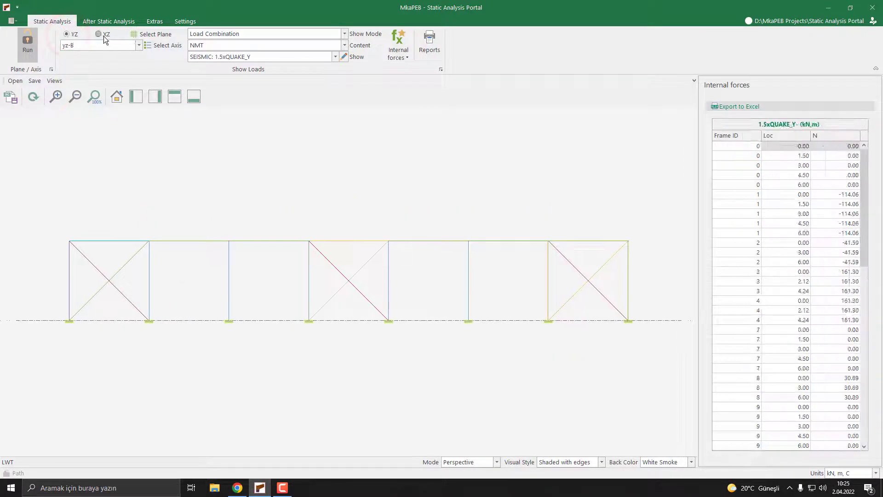
click(272, 54)
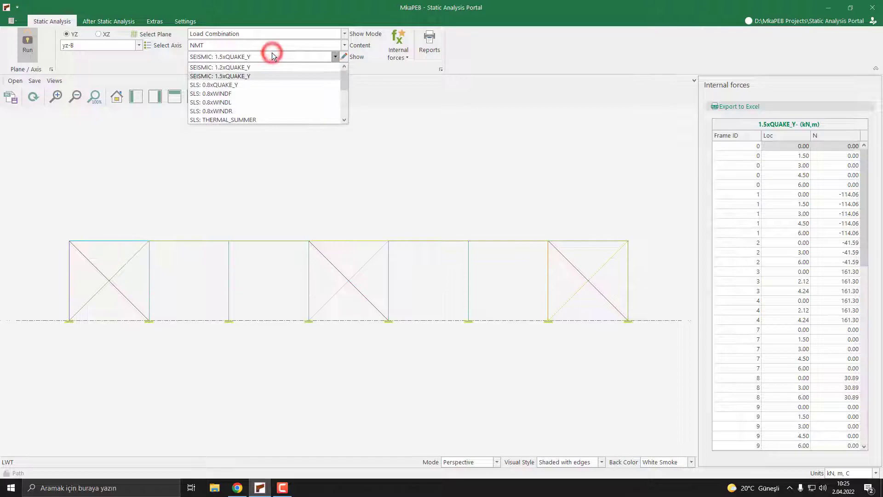
click(256, 73)
click(392, 59)
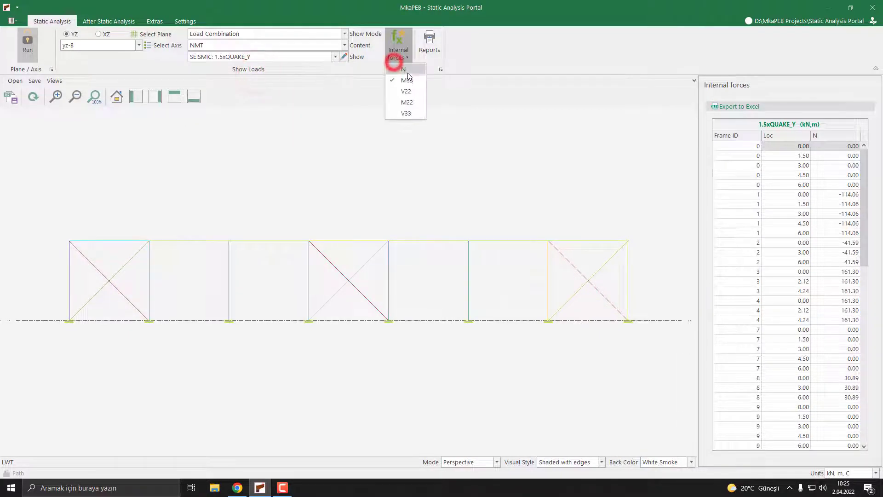
click(410, 71)
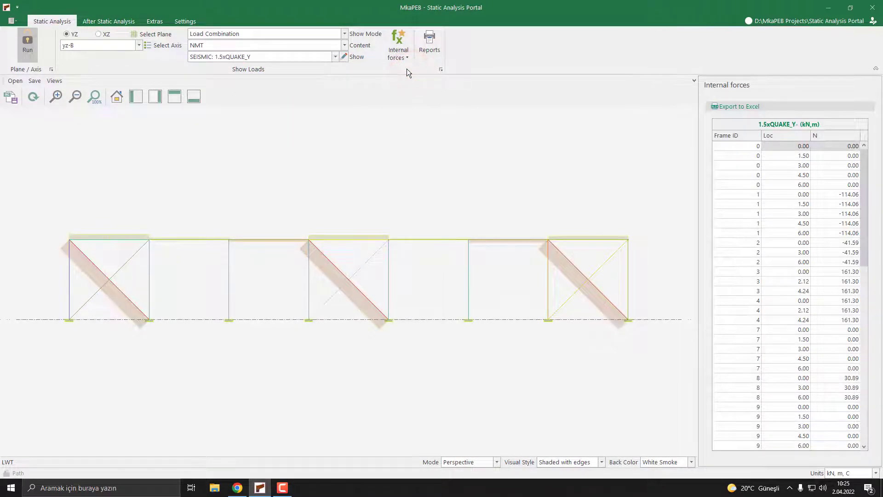